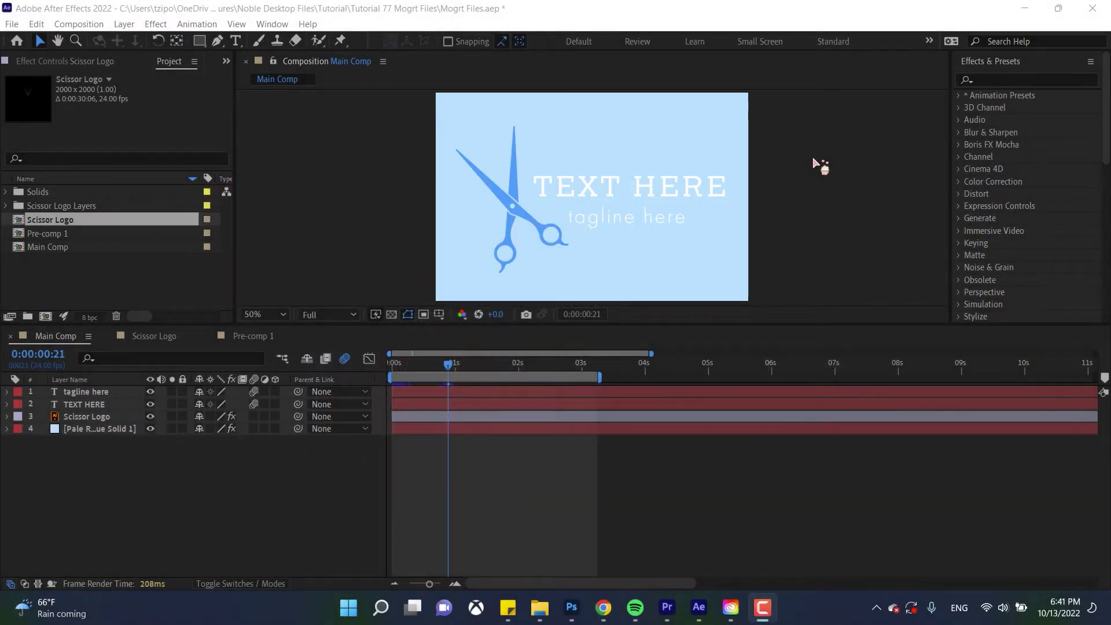
# Preview the animation and scrub through the title text's fade
pyautogui.click(855, 206)
pyautogui.press('space')
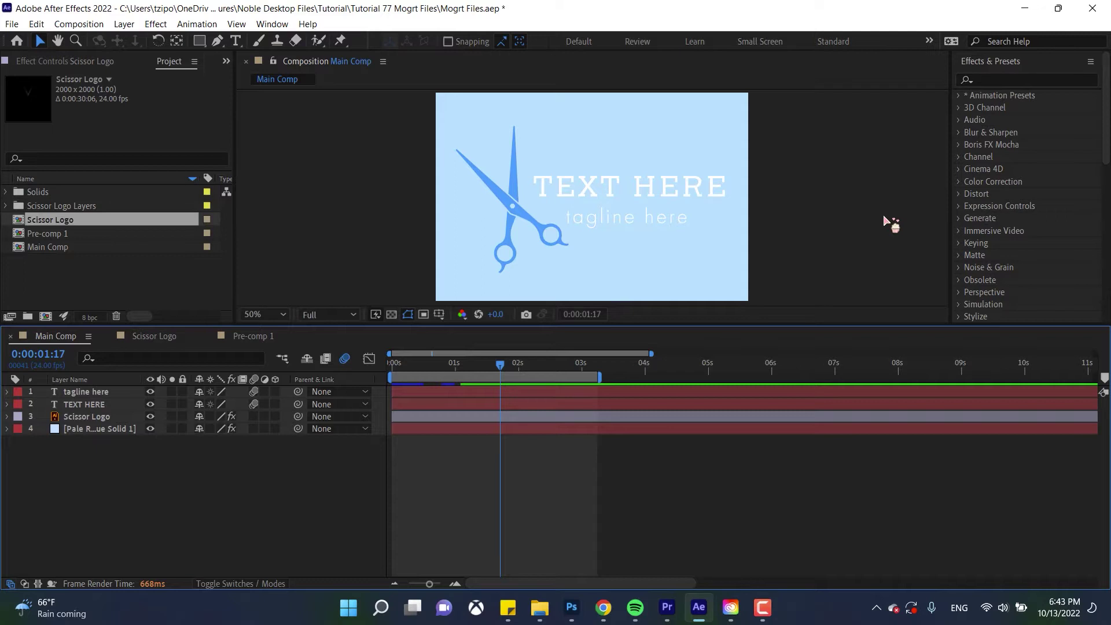
pyautogui.moveTo(453, 364); pyautogui.dragTo(472, 380)
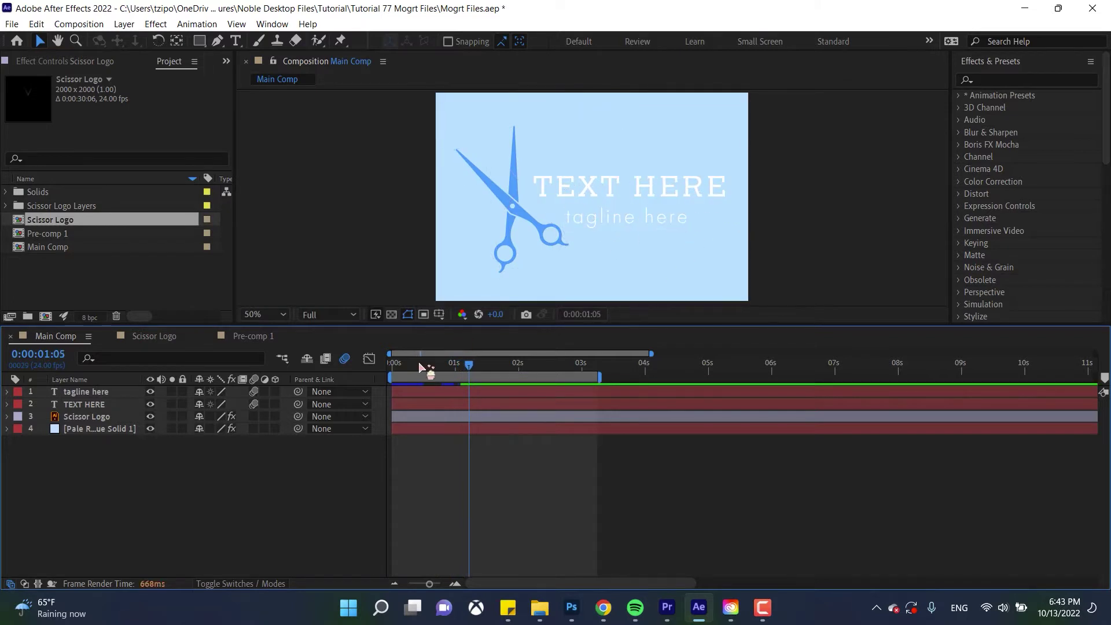
pyautogui.moveTo(414, 366); pyautogui.dragTo(486, 366)
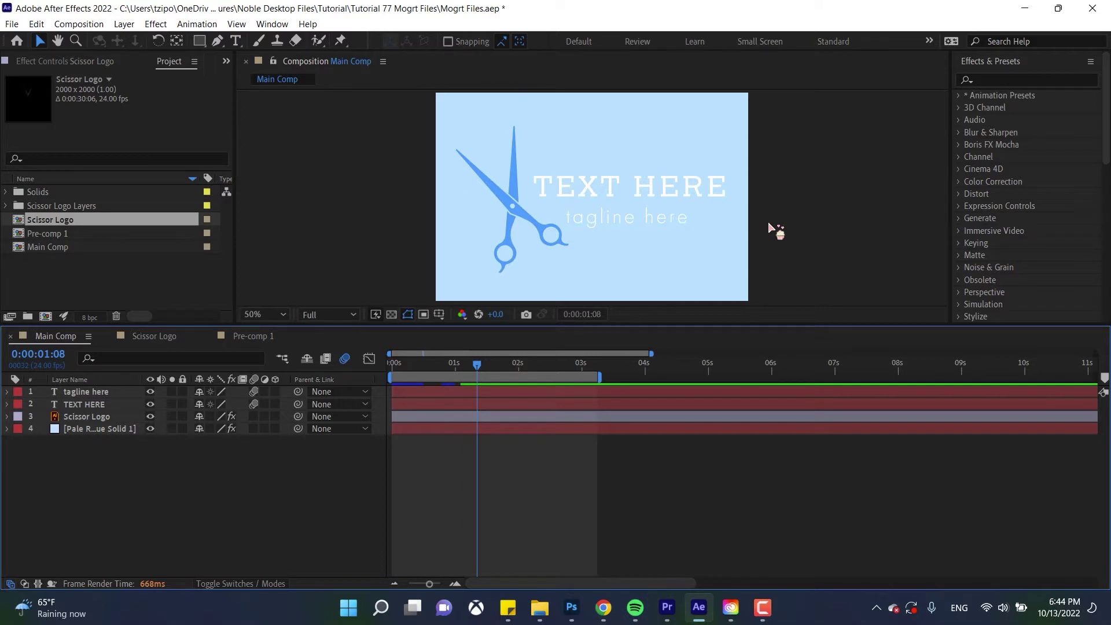
# Show the Essential Graphics panel with Main Comp as the primary composition
pyautogui.click(828, 229)
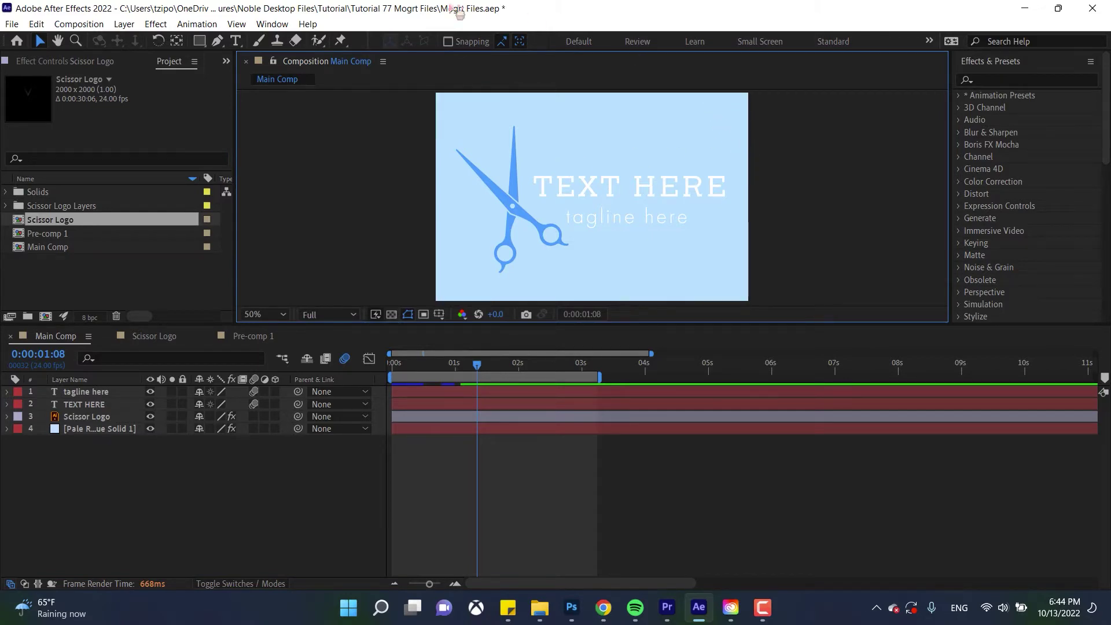
pyautogui.click(272, 23)
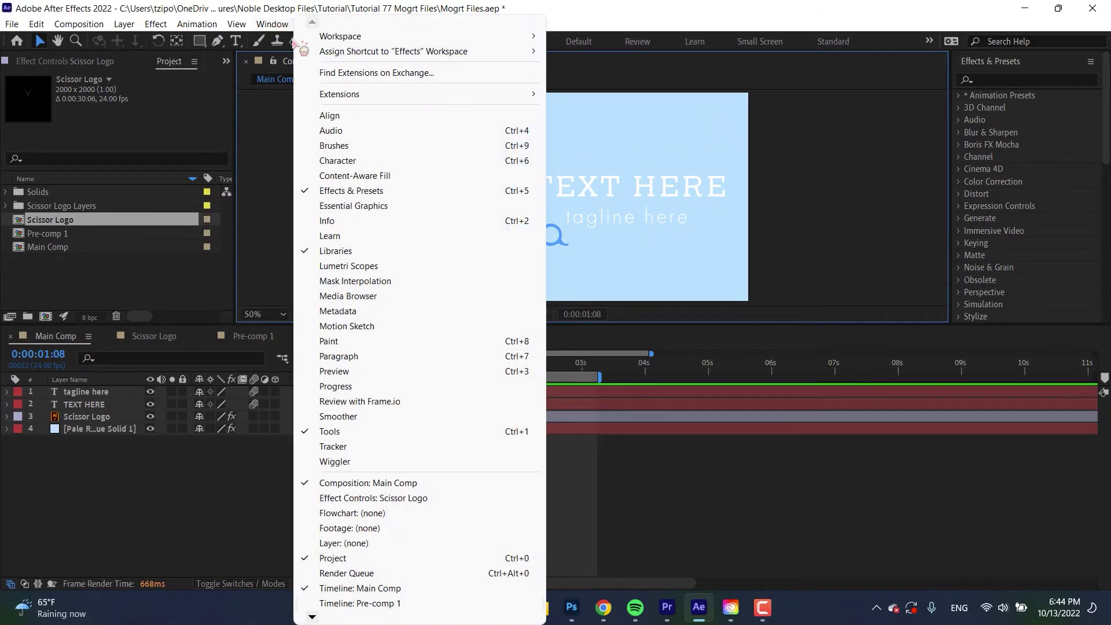
pyautogui.click(399, 209)
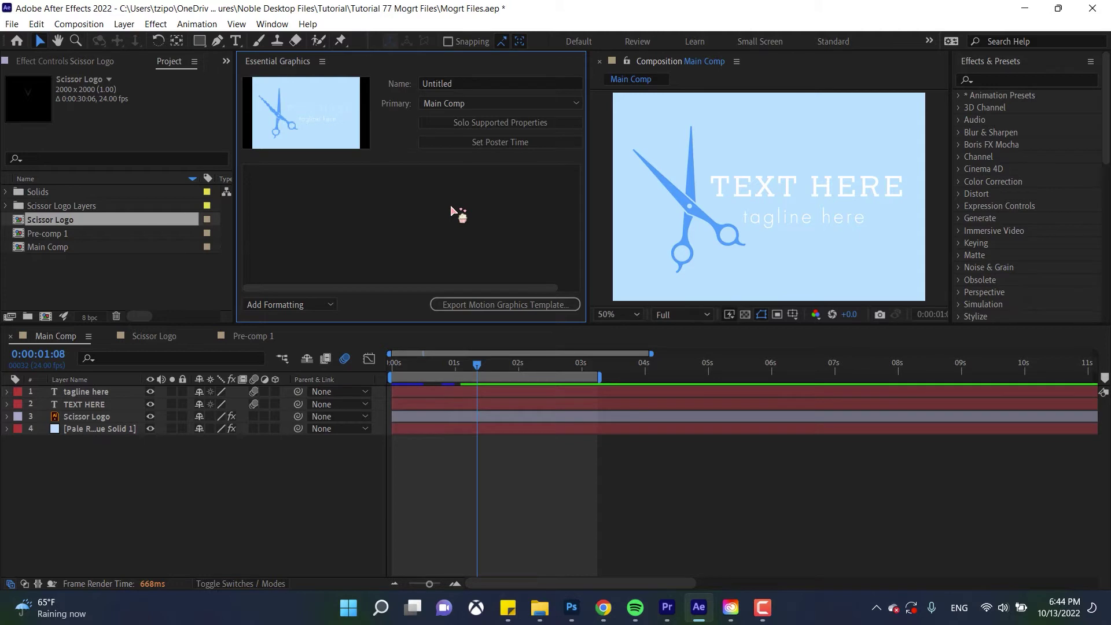
pyautogui.click(573, 104)
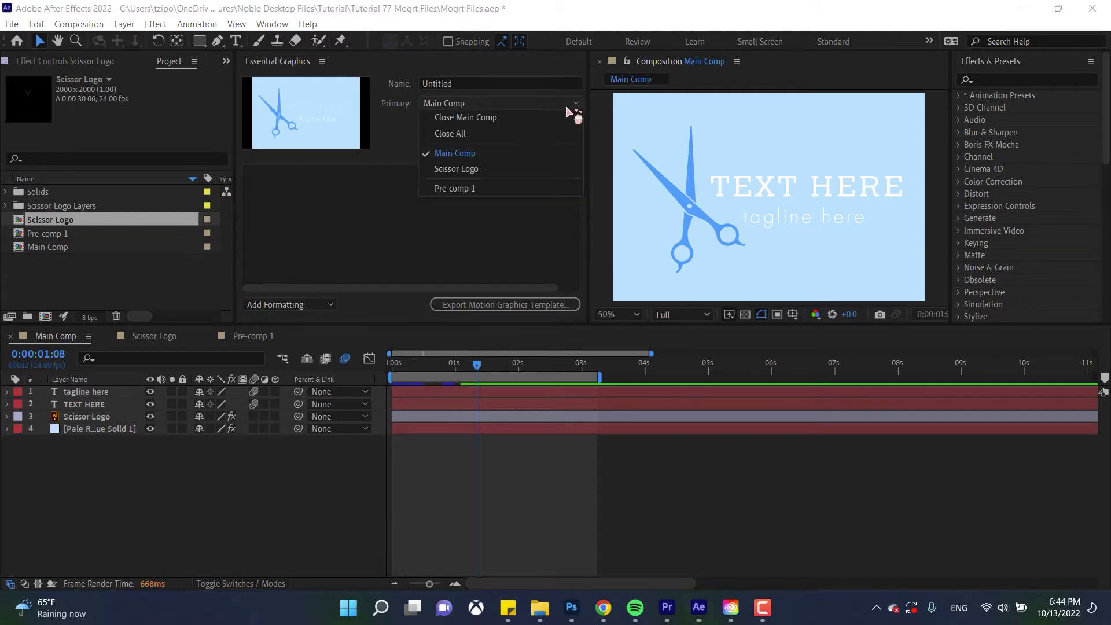
pyautogui.click(469, 154)
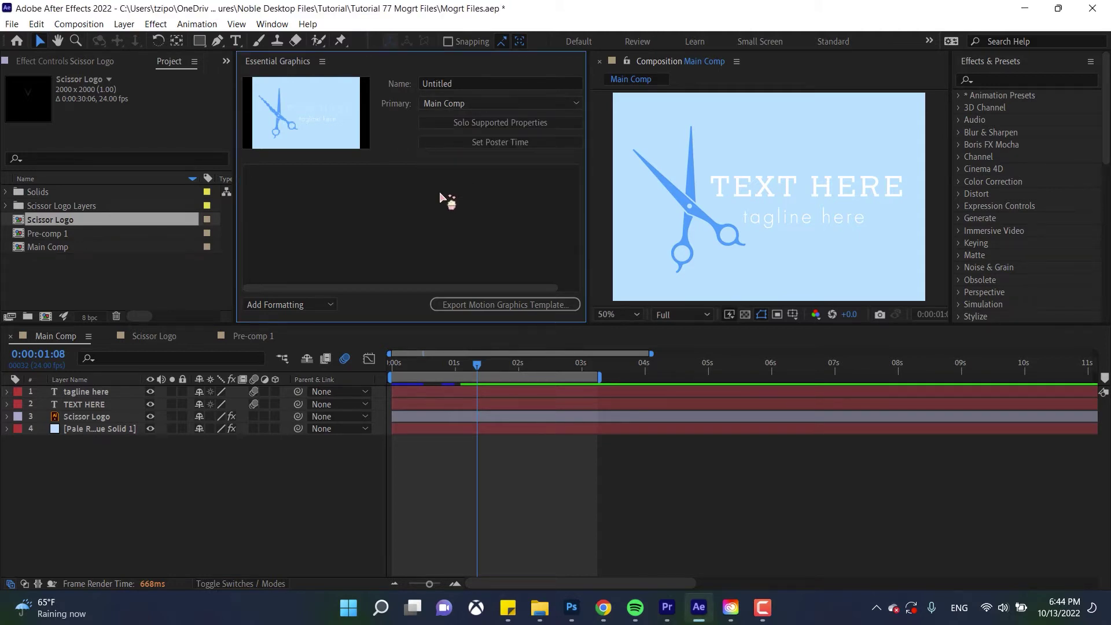
pyautogui.click(556, 107)
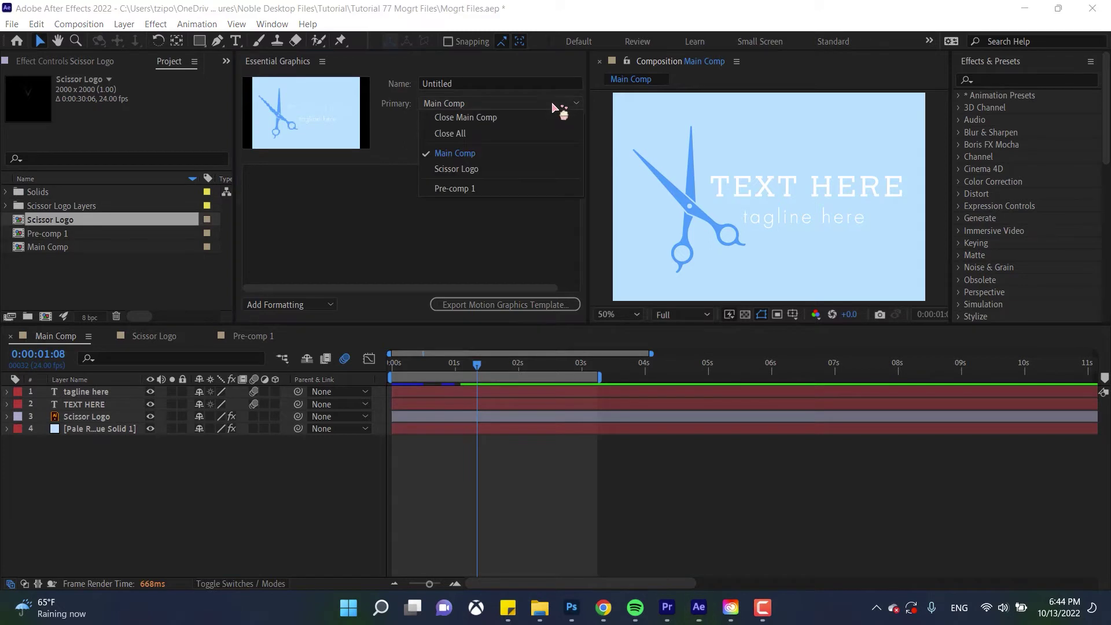
pyautogui.click(468, 154)
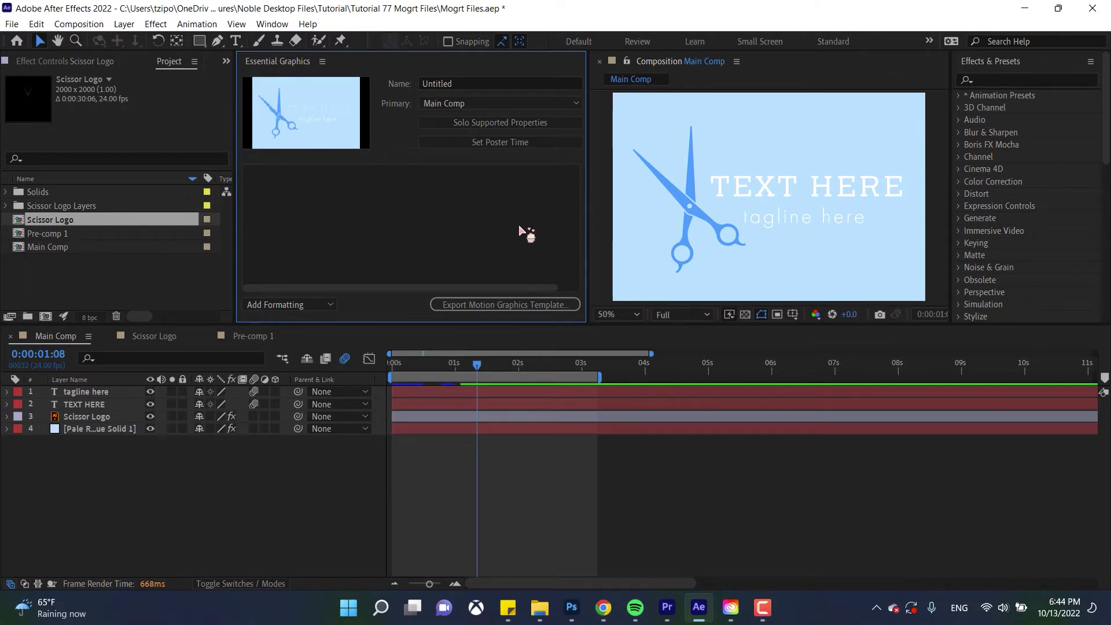
# Rename the template 'Scissors Mogrt File' and list only the supported properties
pyautogui.click(500, 83)
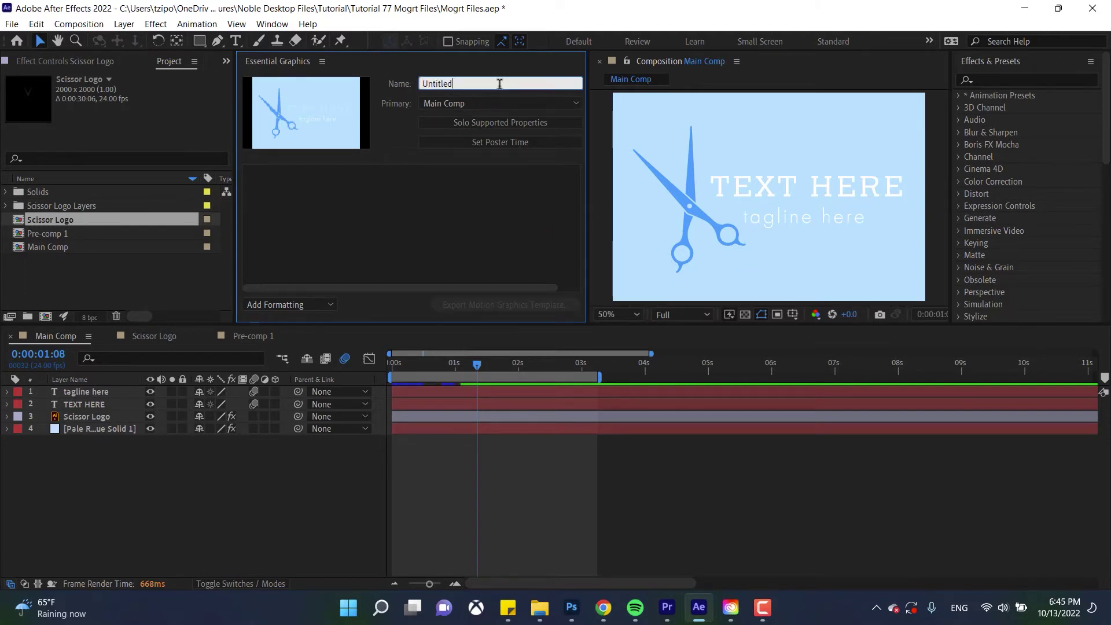
pyautogui.hotkey('ctrl', 'a')
pyautogui.write('Scissors Mogrt File')
pyautogui.press('Return')
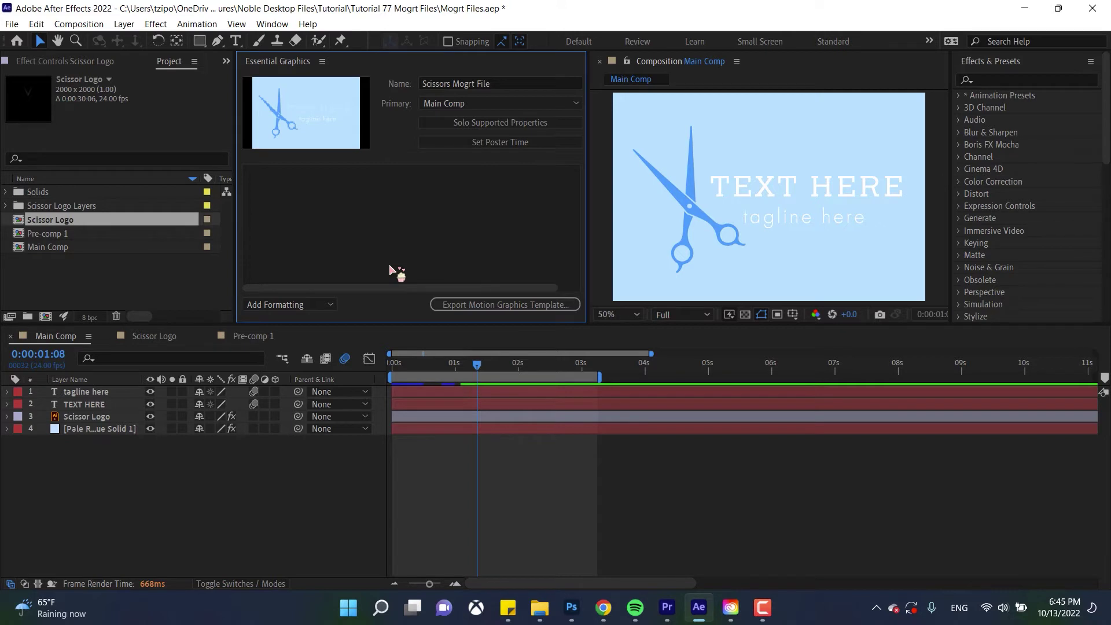
pyautogui.click(538, 125)
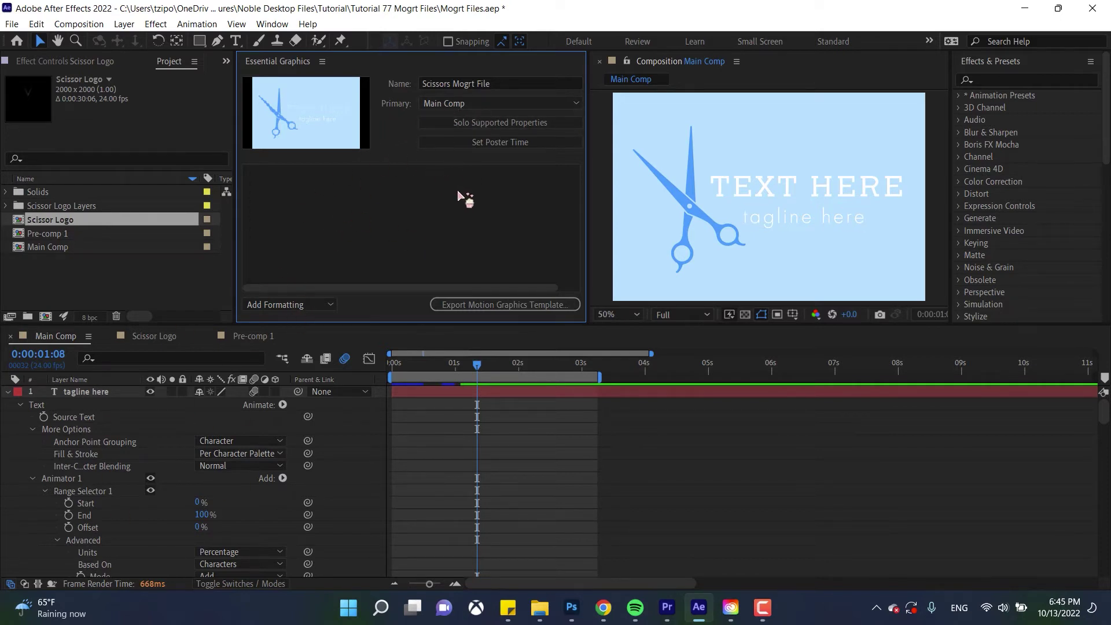
# Add the TEXT HERE layer's Source Text to the Scissors Mogrt File template
pyautogui.moveTo(1105, 408); pyautogui.dragTo(1106, 452)
pyautogui.click(95, 498)
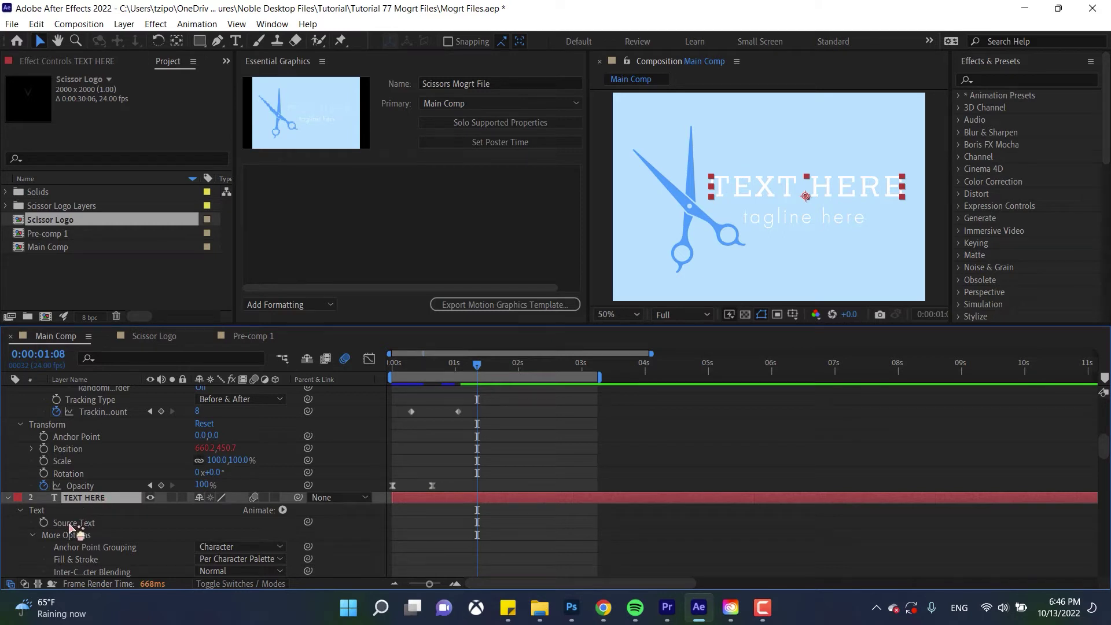
pyautogui.rightClick(70, 525)
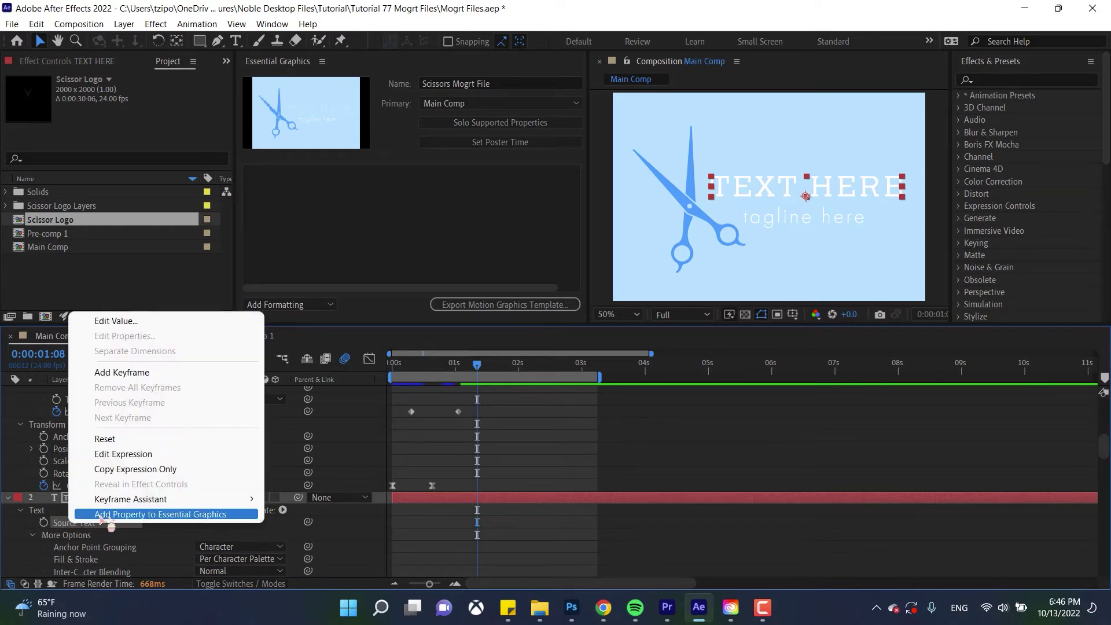
pyautogui.click(101, 515)
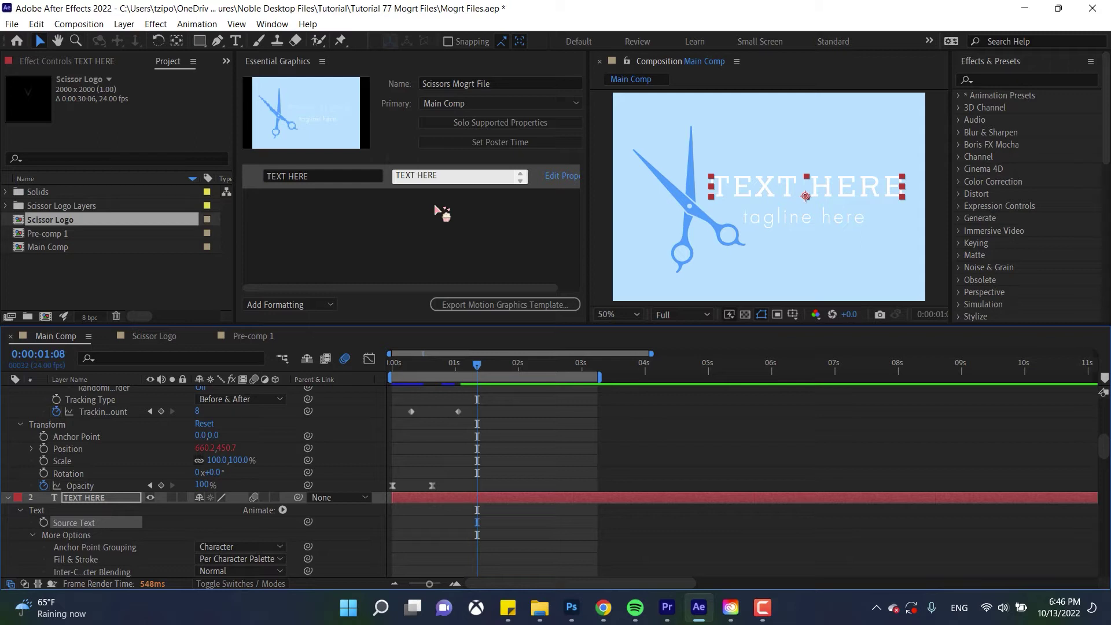
pyautogui.click(329, 274)
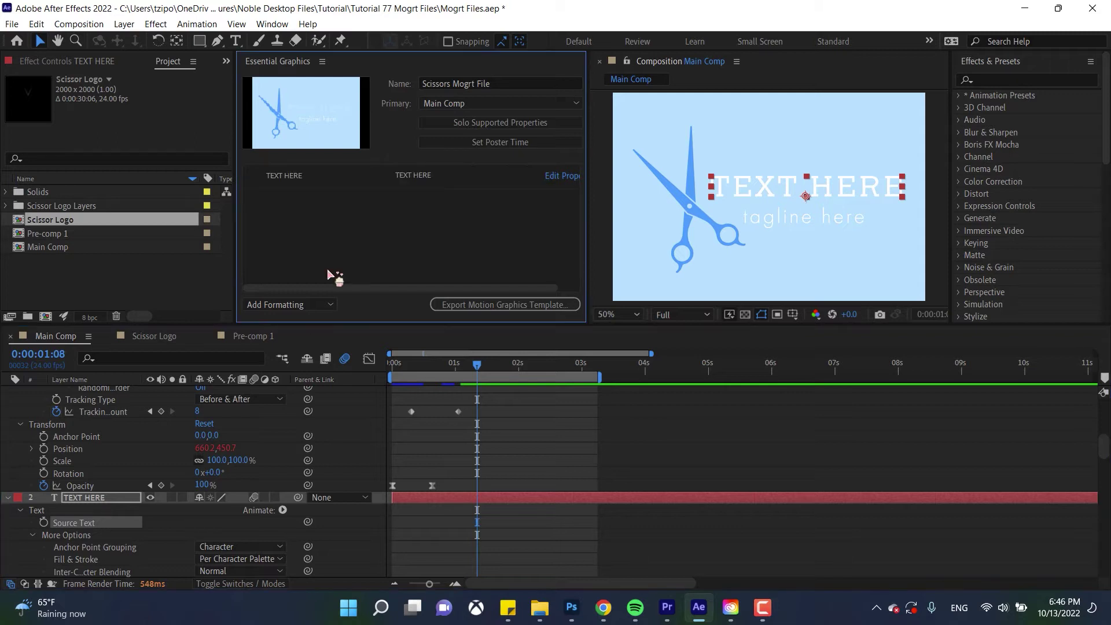
# Create a template group named Main Text and move the TEXT HERE property into it
pyautogui.click(334, 306)
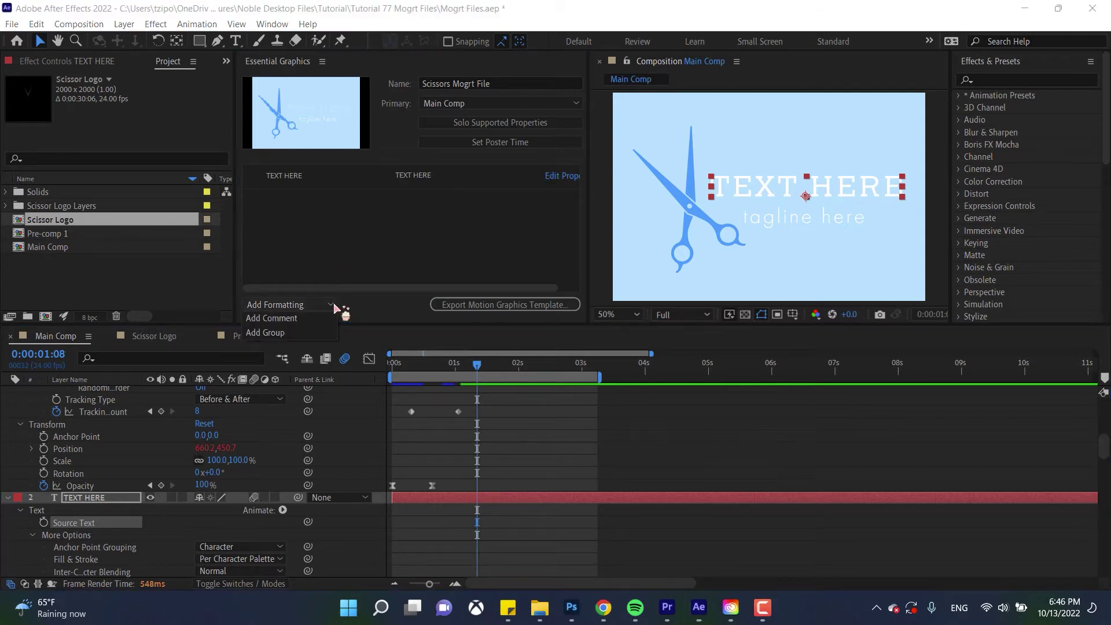
pyautogui.click(297, 333)
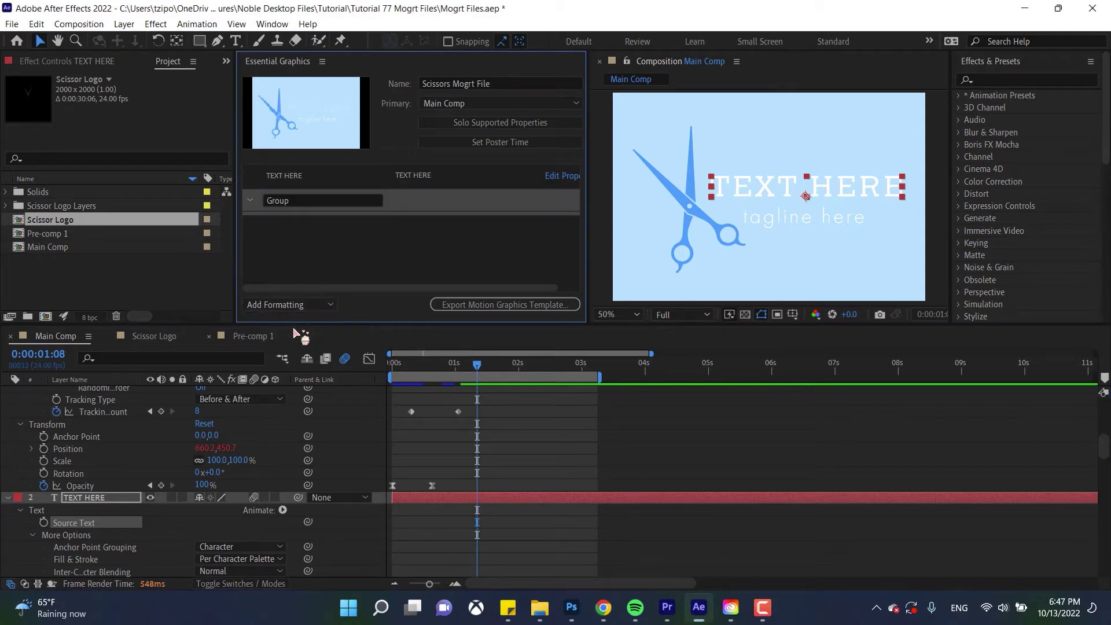
pyautogui.click(299, 201)
pyautogui.moveTo(299, 200); pyautogui.dragTo(263, 198)
pyautogui.write('Main Text')
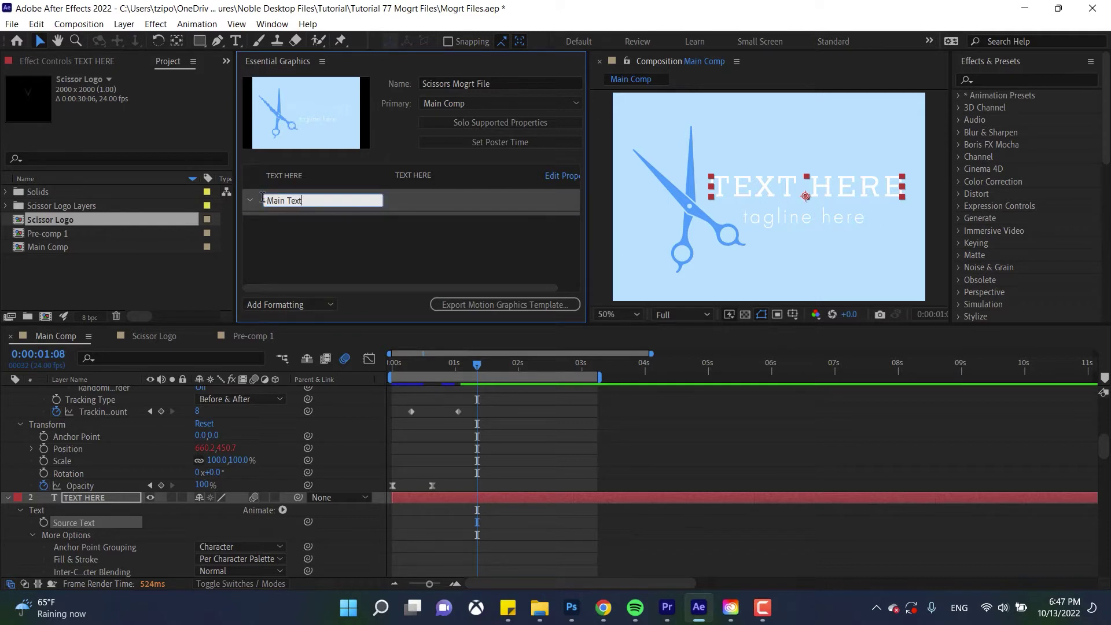
pyautogui.click(313, 175)
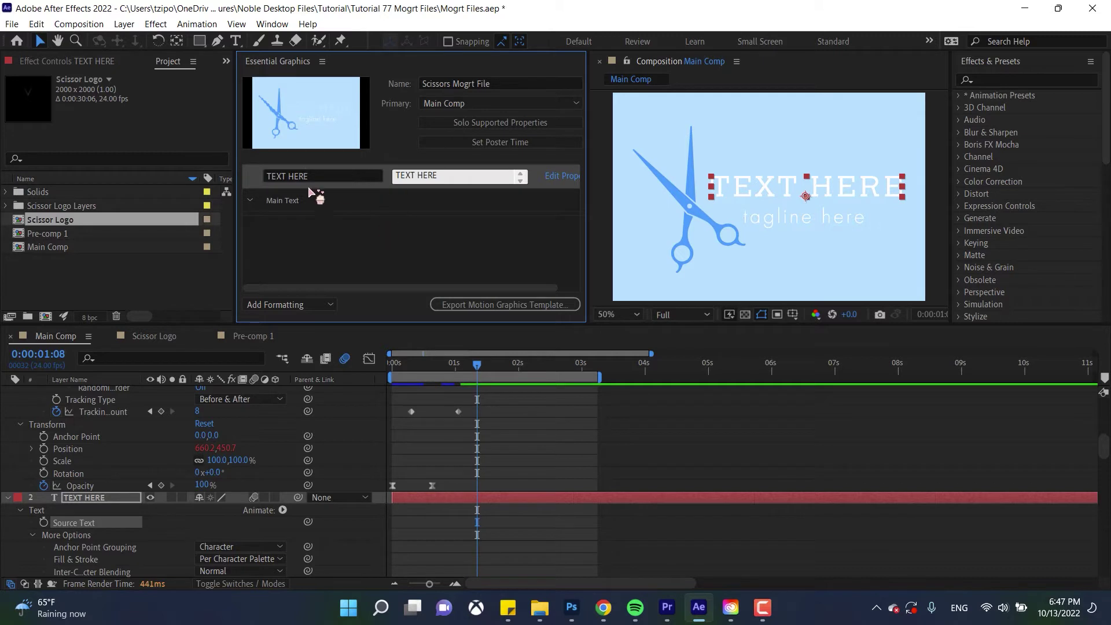
pyautogui.moveTo(295, 184); pyautogui.dragTo(268, 206)
pyautogui.click(323, 235)
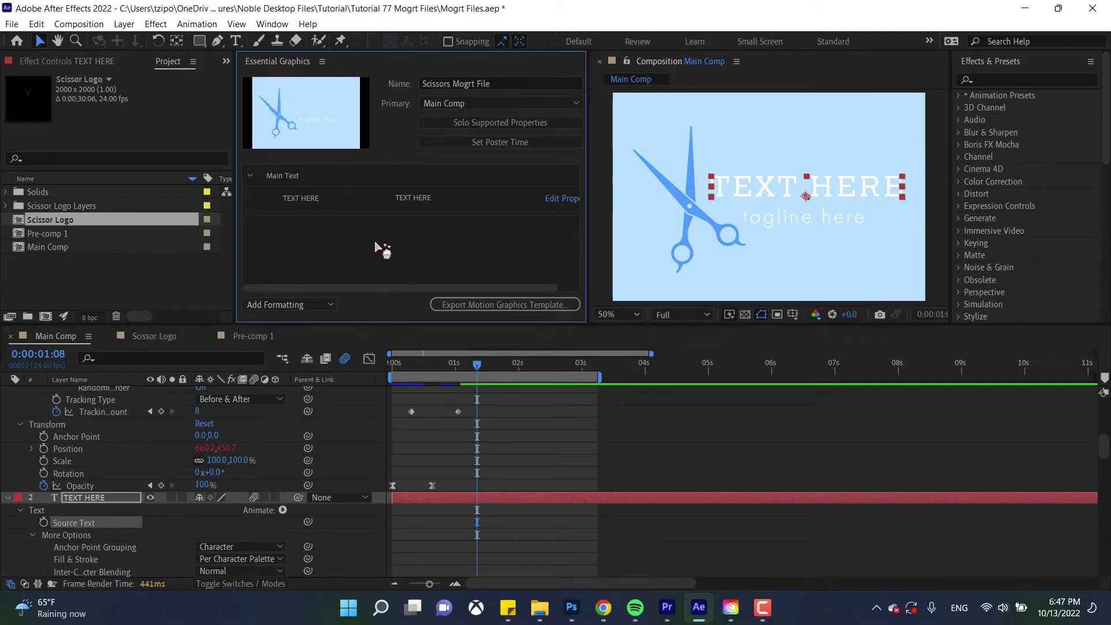
# Expose the tagline's source text and place it in a new Tagline group
pyautogui.scroll(10, 1077, 407)
pyautogui.click(76, 417)
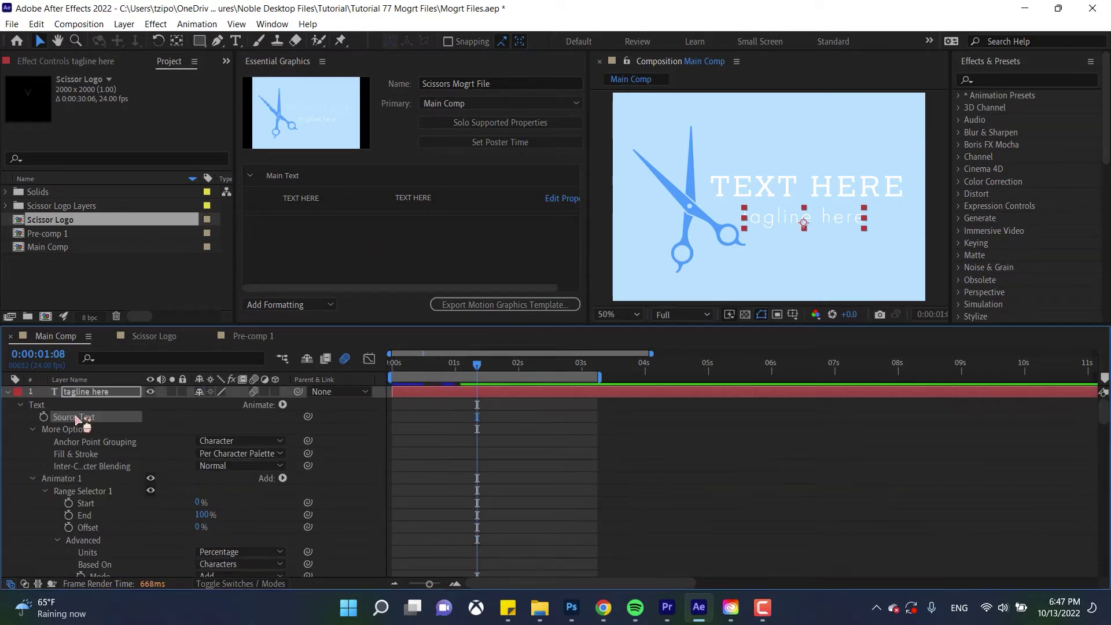
pyautogui.rightClick(77, 417)
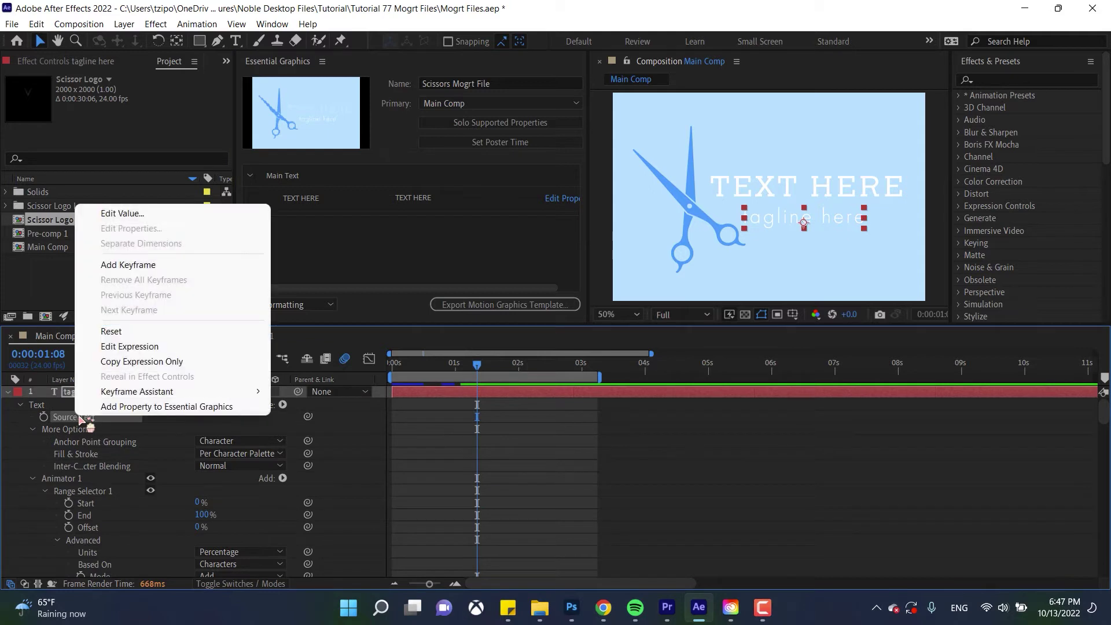
pyautogui.click(110, 407)
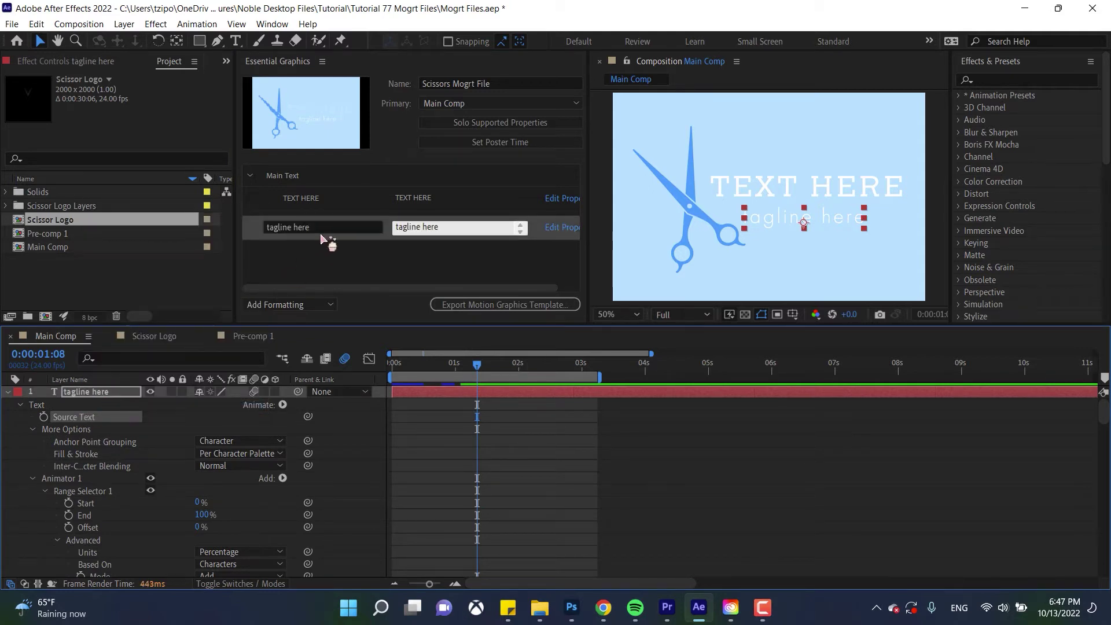
pyautogui.click(302, 305)
pyautogui.click(267, 333)
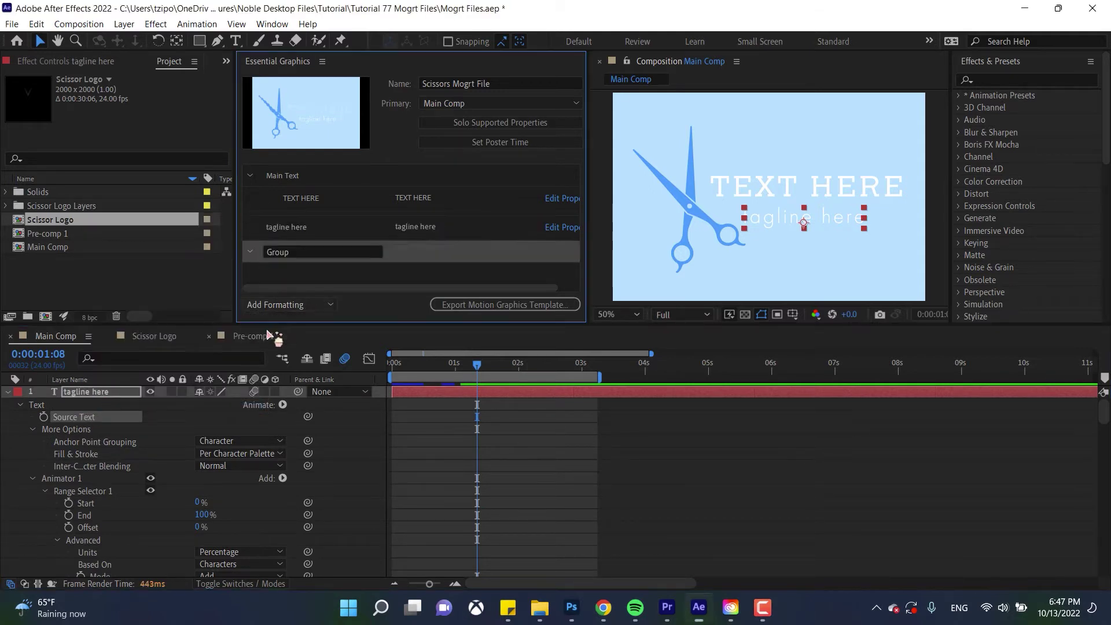
pyautogui.click(321, 252)
pyautogui.moveTo(321, 252); pyautogui.dragTo(238, 250)
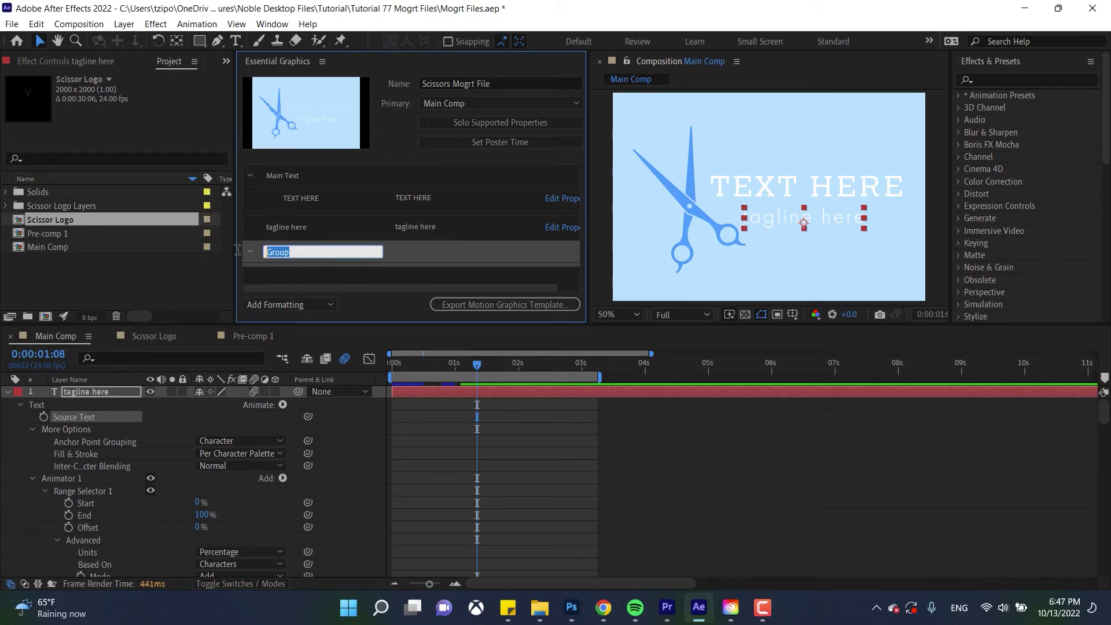
pyautogui.click(297, 230)
pyautogui.moveTo(293, 254); pyautogui.dragTo(293, 254)
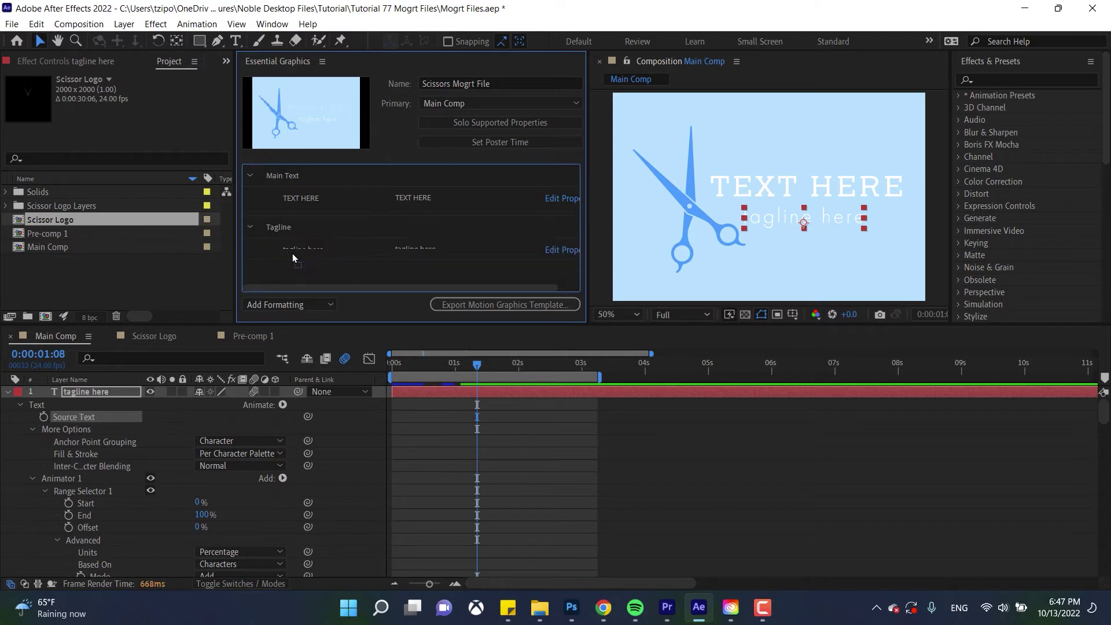
# Rename the properties to 'tagline text' and 'Main Text'
pyautogui.click(332, 250)
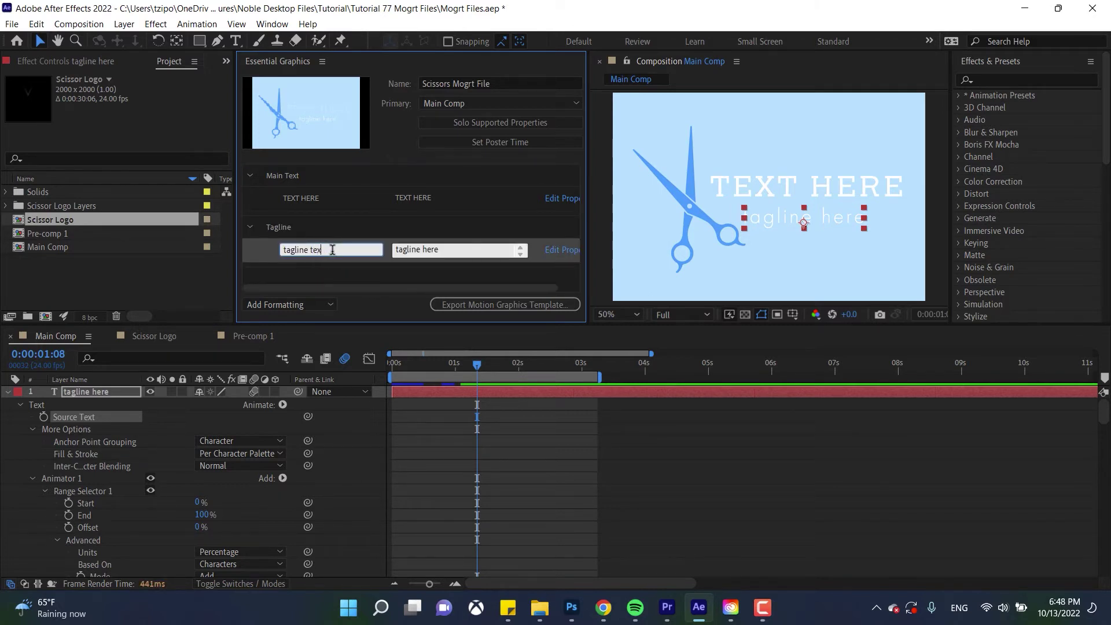
pyautogui.press('Return')
pyautogui.click(324, 204)
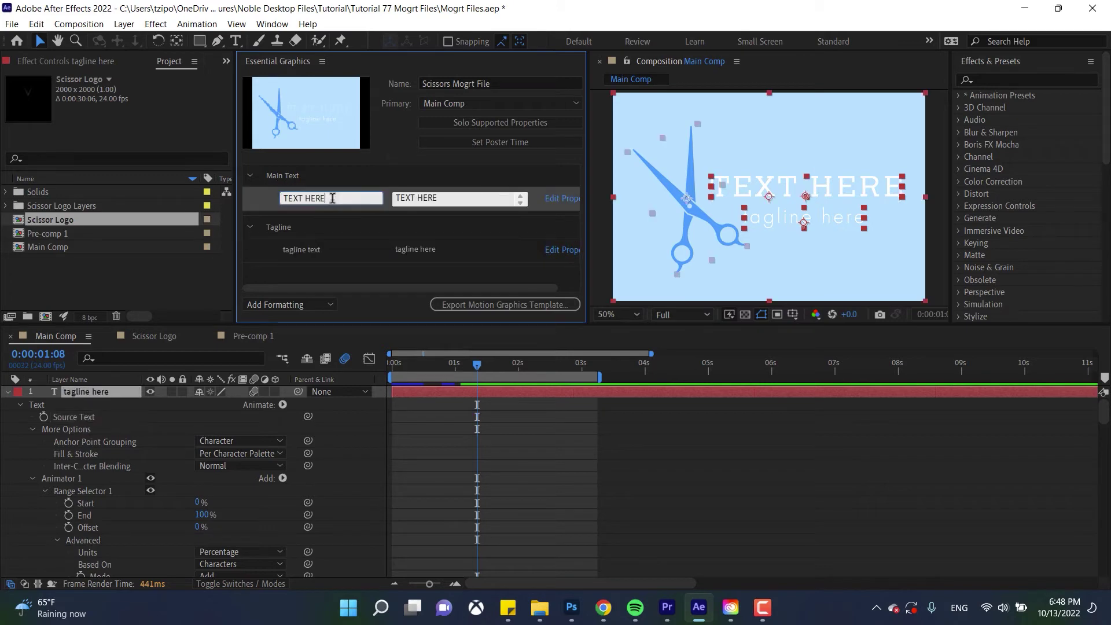
pyautogui.click(333, 198)
pyautogui.write('Main Text')
pyautogui.press('Return')
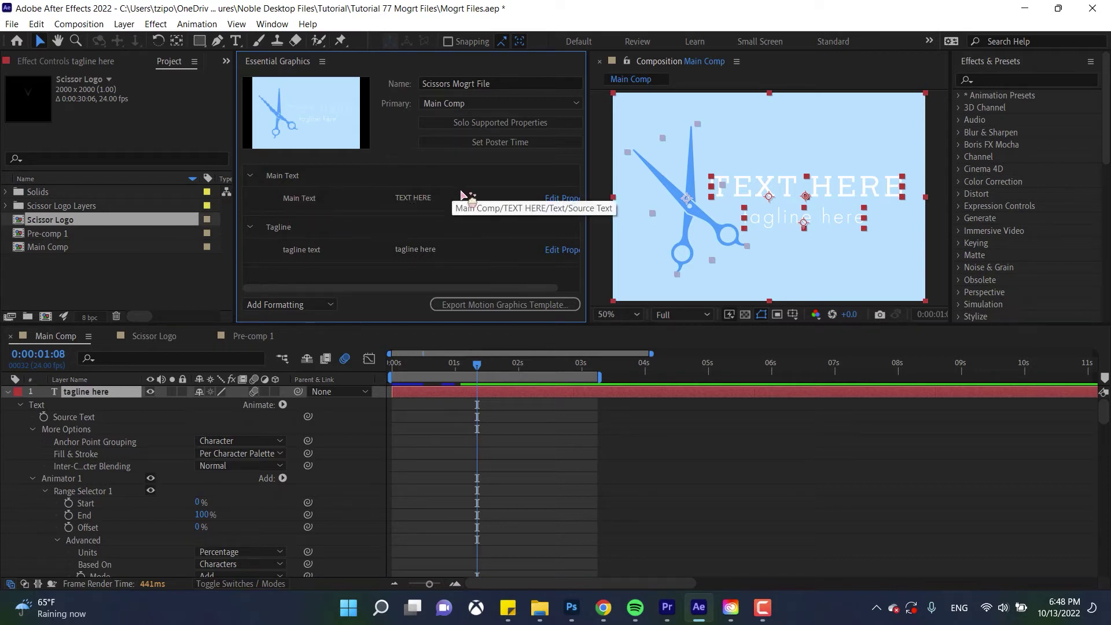
# Drag the Scissor Logo layer's fill colour into Essential Graphics as Fill Color
pyautogui.click(664, 187)
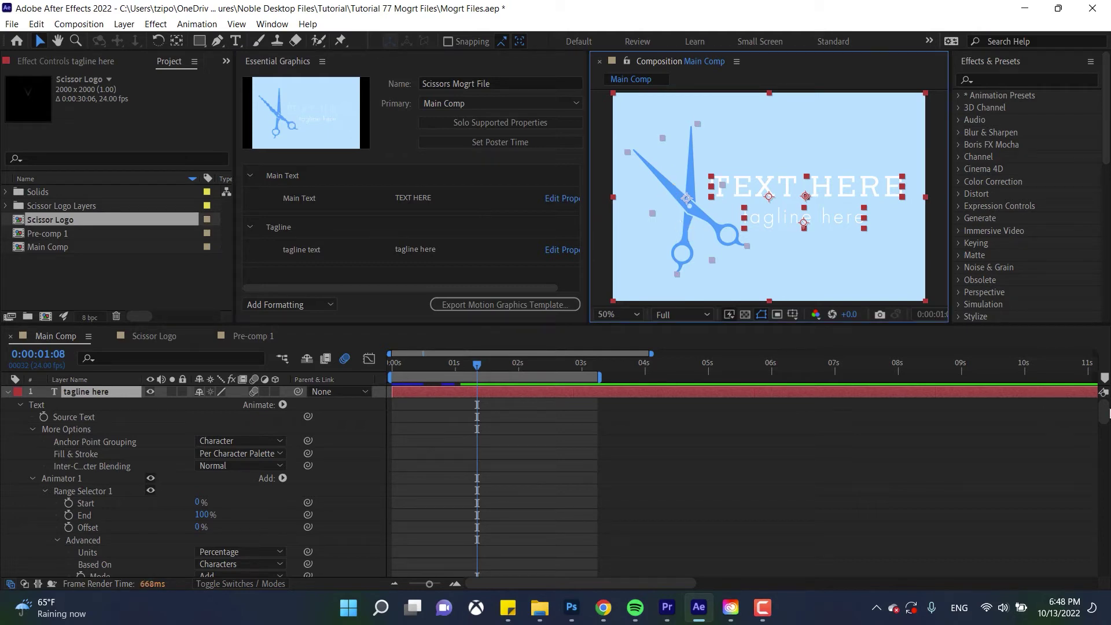
pyautogui.moveTo(1104, 408); pyautogui.dragTo(1104, 563)
pyautogui.scroll(5, 75, 458)
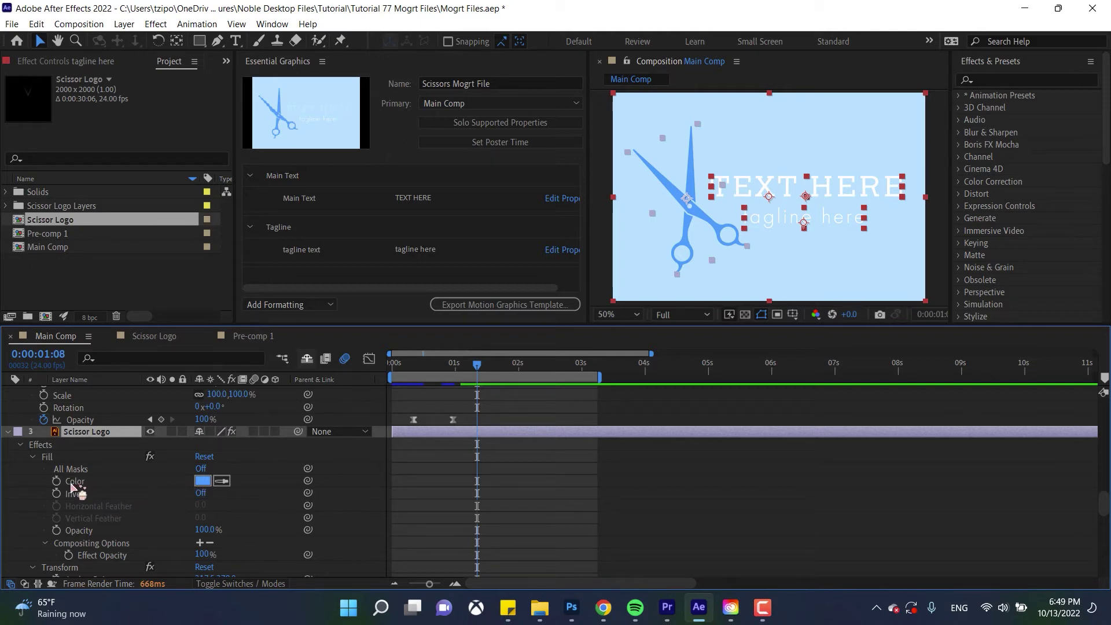
pyautogui.moveTo(72, 488); pyautogui.dragTo(316, 281)
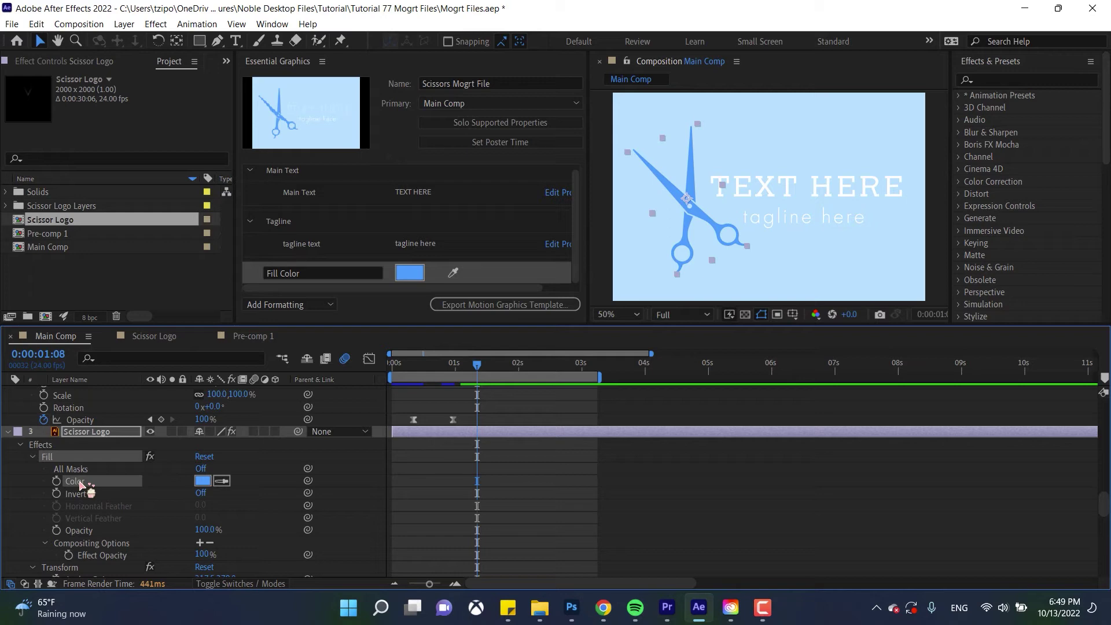
pyautogui.moveTo(79, 485); pyautogui.dragTo(384, 272)
pyautogui.scroll(-5, 570, 396)
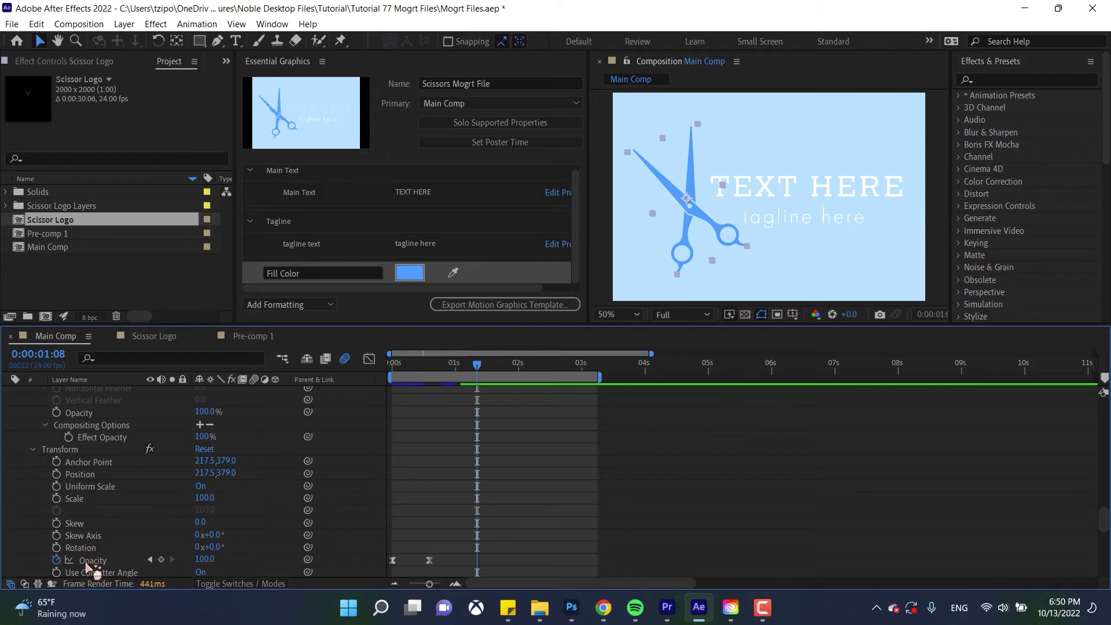
# Expose the Scissor Logo opacity, then create a Scissors group holding Fill Color
pyautogui.moveTo(88, 565); pyautogui.dragTo(303, 283)
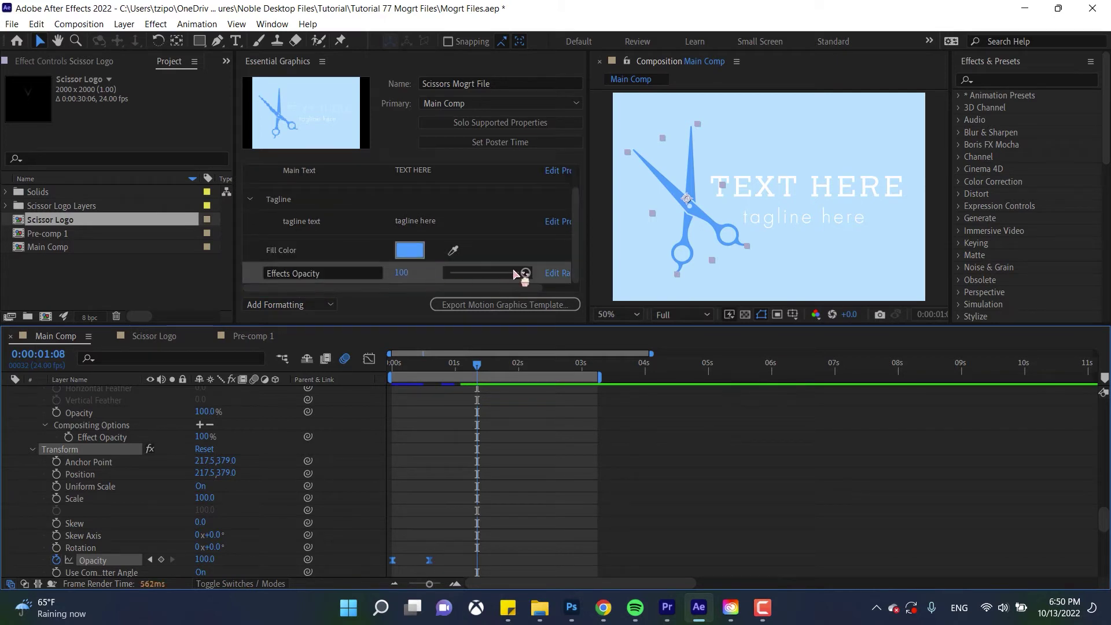
pyautogui.moveTo(530, 277)
pyautogui.mouseDown()
pyautogui.moveTo(464, 279)
pyautogui.moveTo(549, 280)
pyautogui.mouseUp()
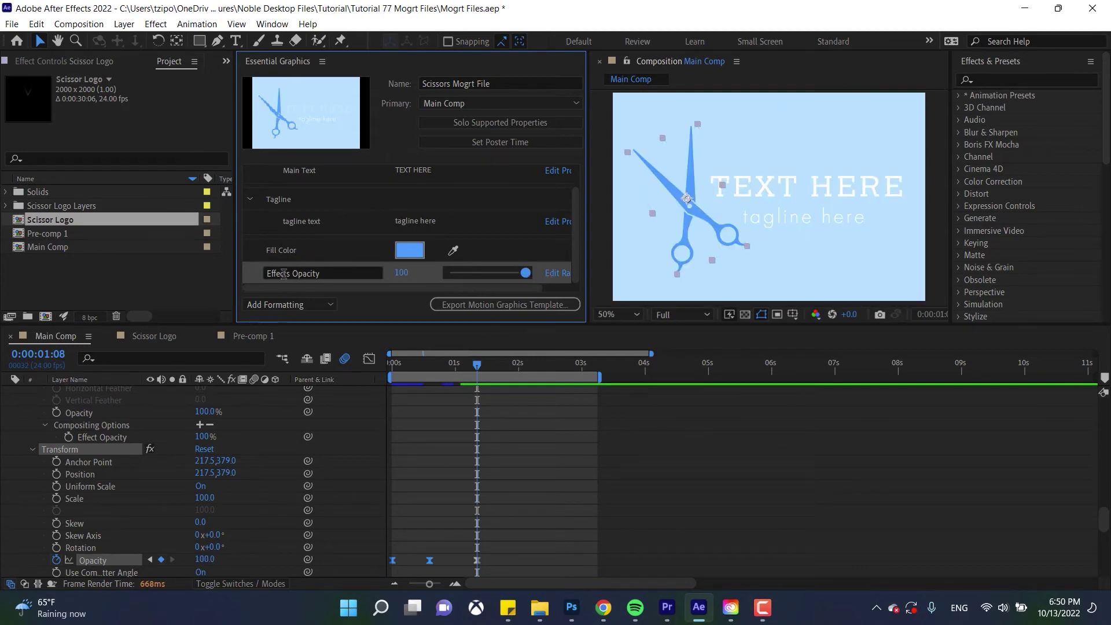
pyautogui.click(266, 307)
pyautogui.click(269, 331)
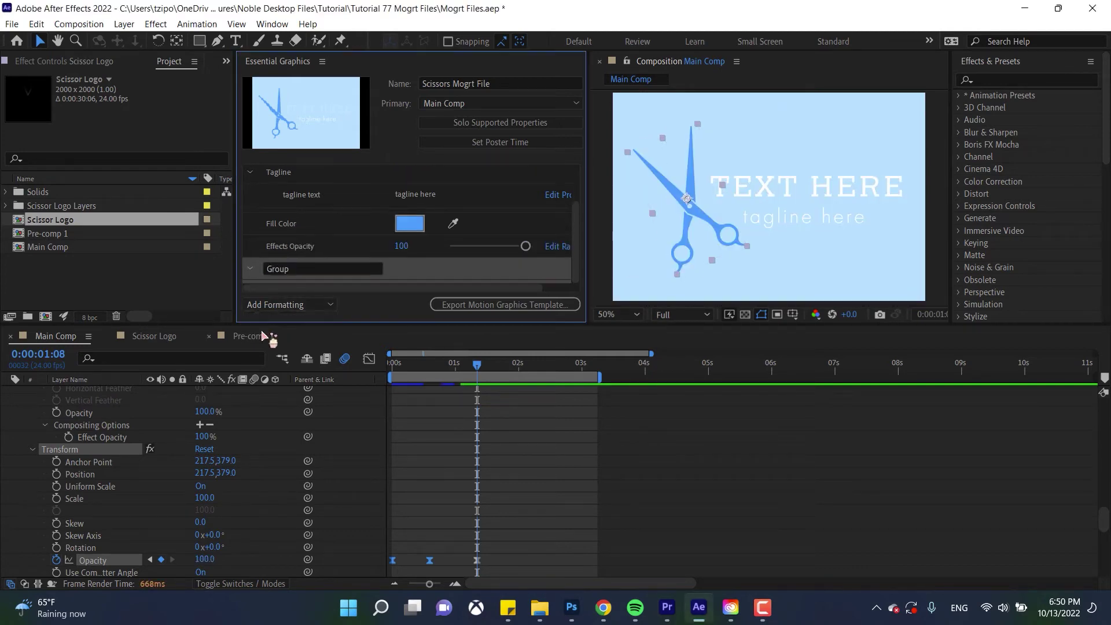
pyautogui.click(307, 268)
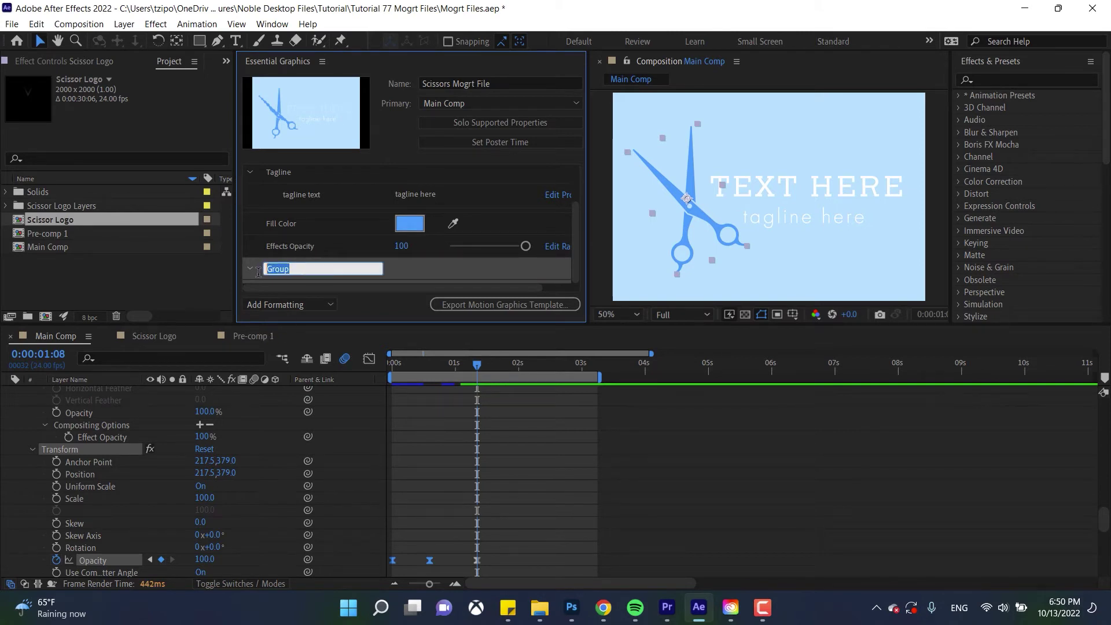
pyautogui.write('Scissors')
pyautogui.click(290, 224)
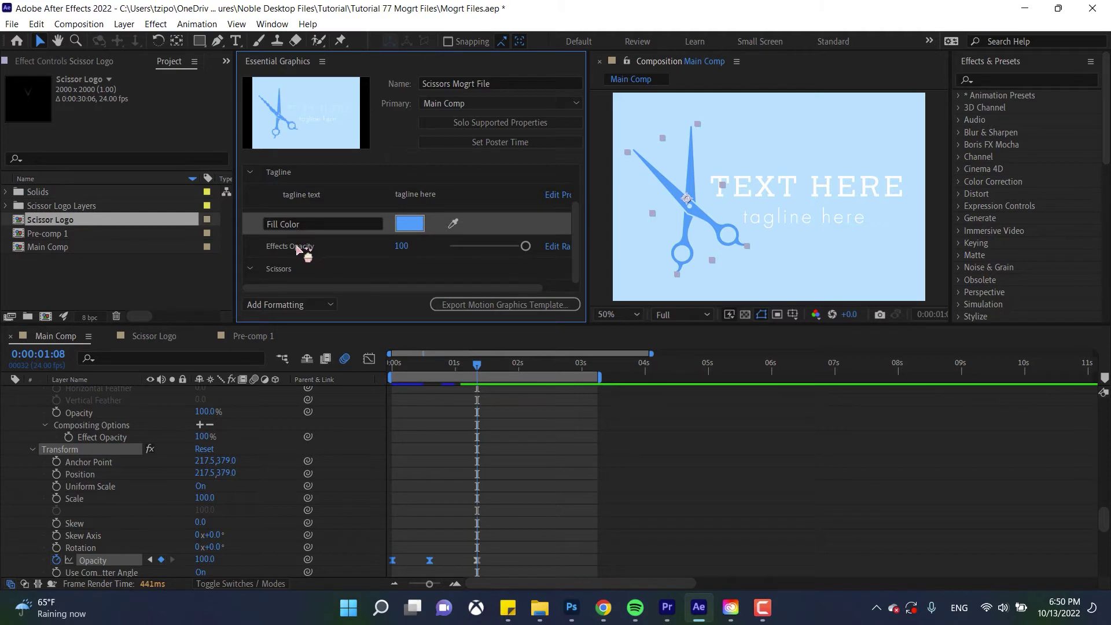
pyautogui.moveTo(278, 239)
pyautogui.mouseDown()
pyautogui.moveTo(262, 231)
pyautogui.moveTo(274, 282)
pyautogui.moveTo(261, 229)
pyautogui.moveTo(263, 253)
pyautogui.mouseUp()
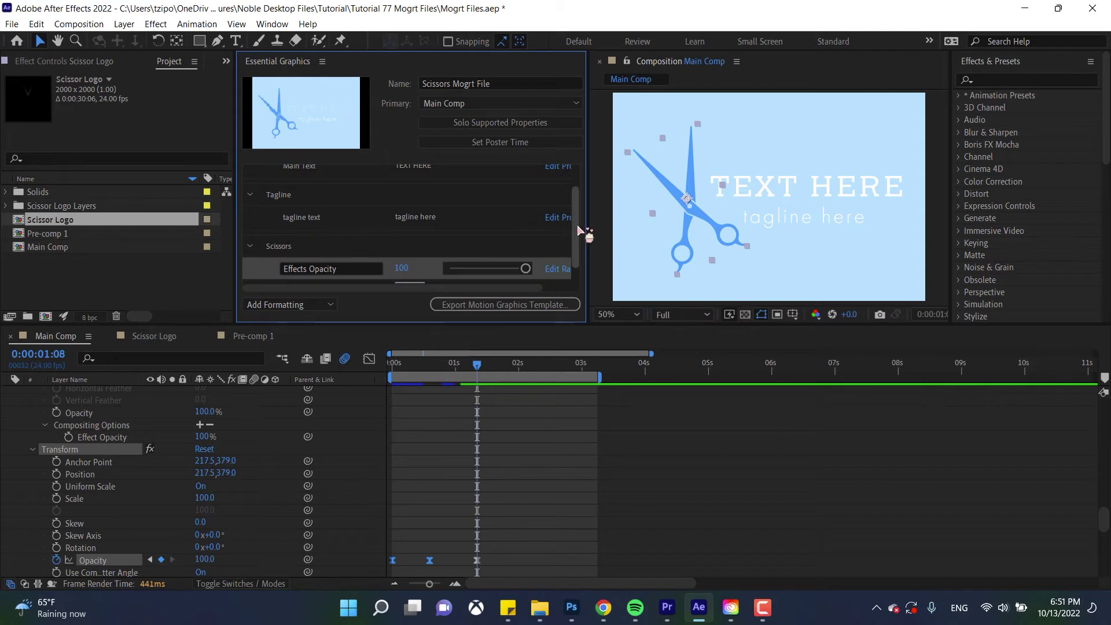
# Rename the properties to 'Scissors Fill Color' and 'Scissors Effects Opacity'
pyautogui.scroll(-1, 577, 253)
pyautogui.click(297, 273)
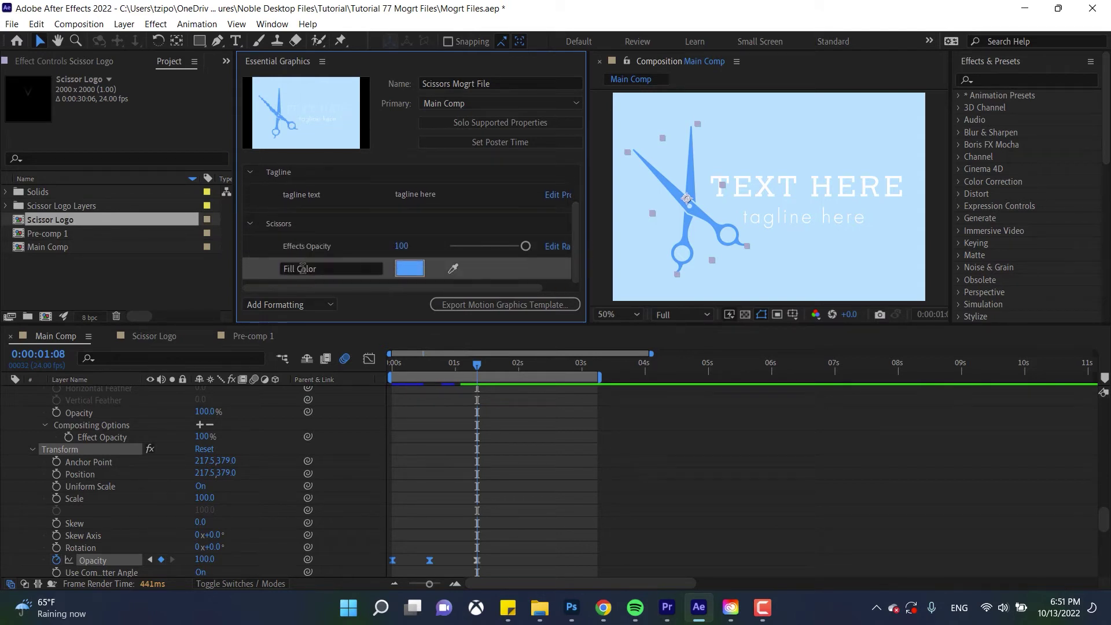
pyautogui.click(297, 268)
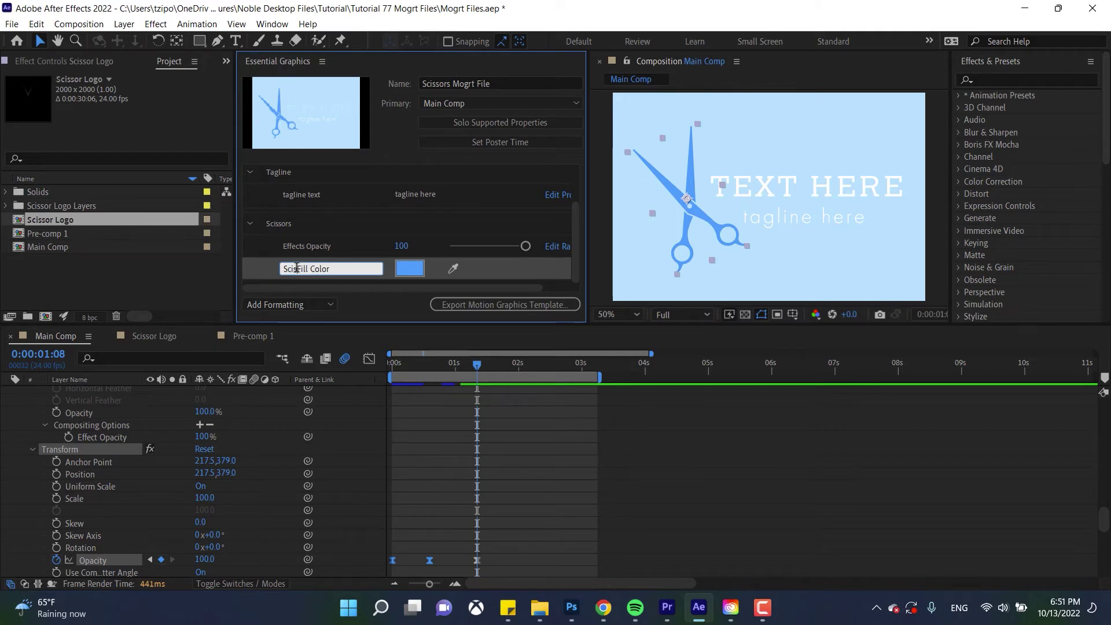
pyautogui.write('Scissors')
pyautogui.click(292, 246)
pyautogui.click(293, 246)
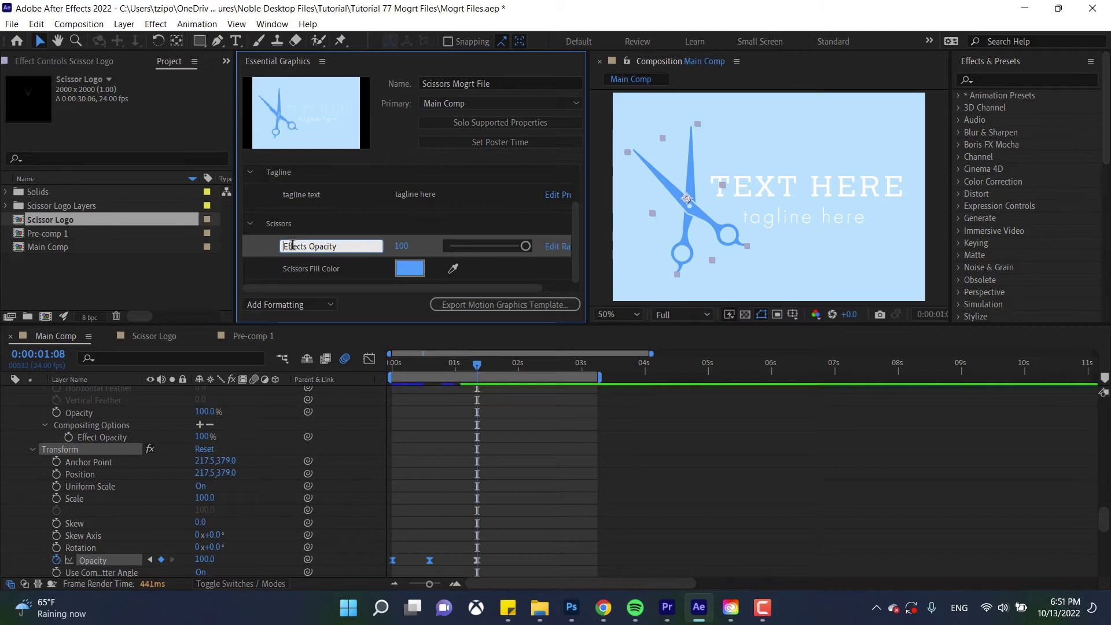
pyautogui.write('Scissors')
pyautogui.click(350, 224)
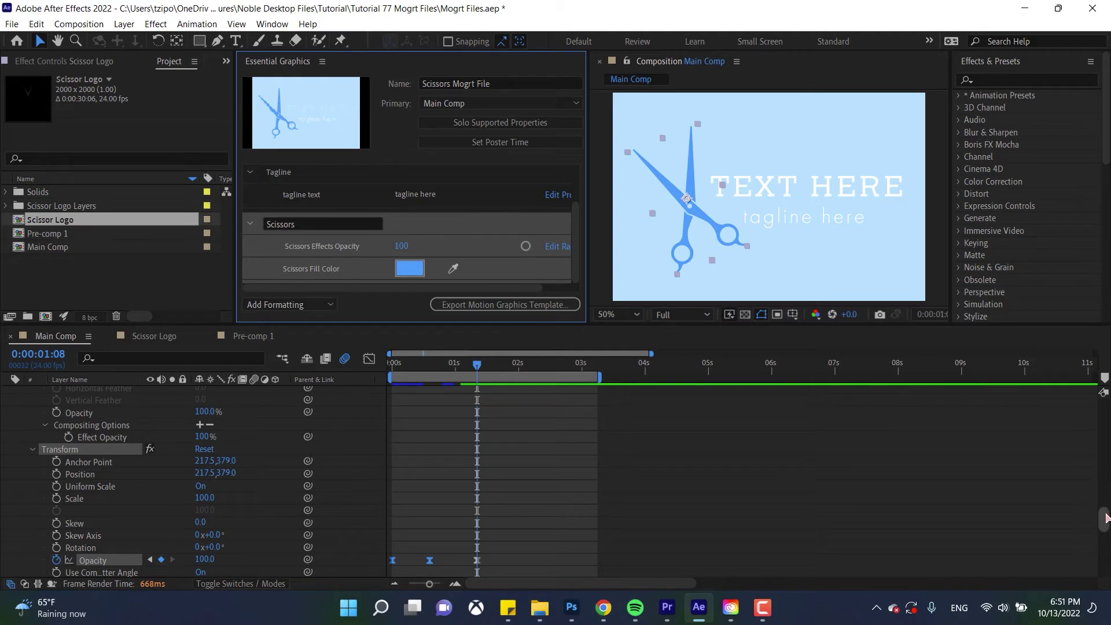
# Add the background solid's fill colour as a 'BG Color' property and begin the template export
pyautogui.scroll(4, 1106, 524)
pyautogui.click(80, 491)
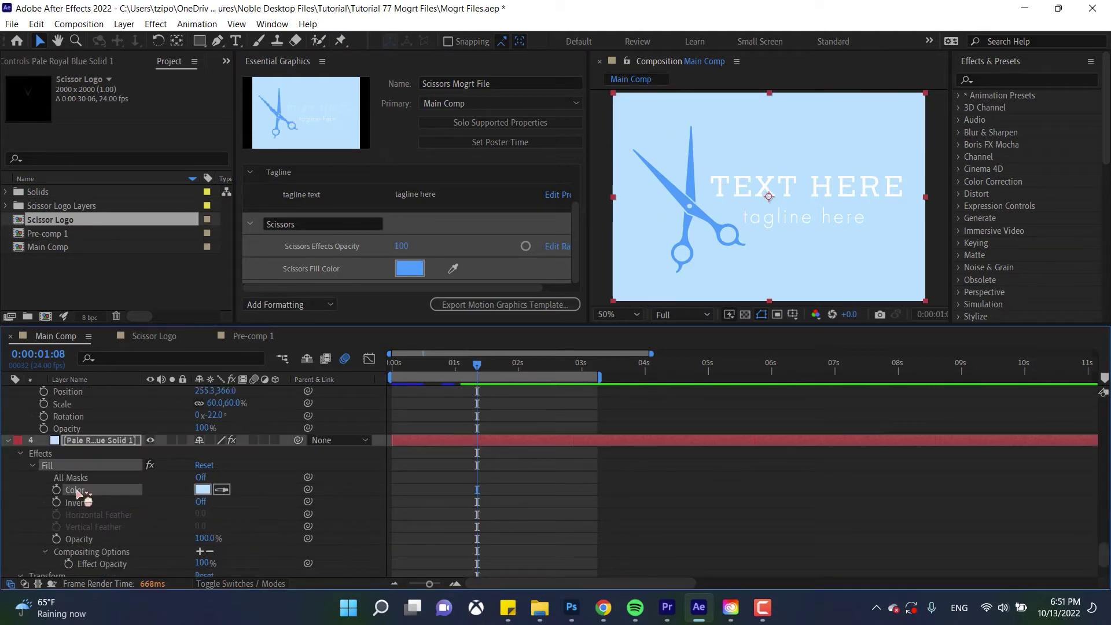
pyautogui.moveTo(80, 491); pyautogui.dragTo(374, 277)
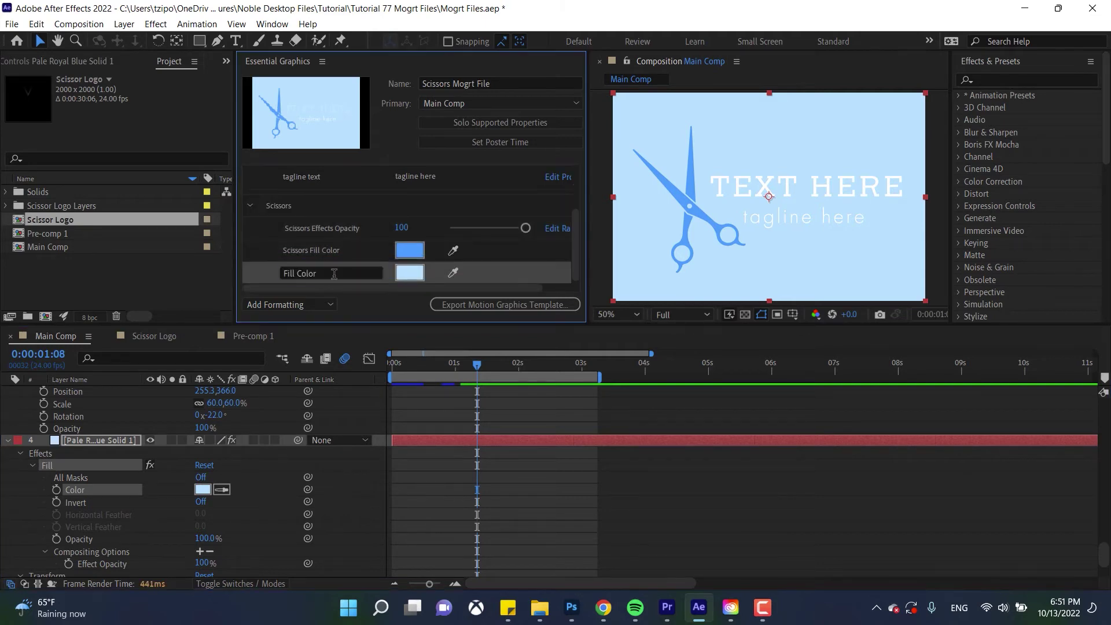
pyautogui.hotkey('ctrl', 'a')
pyautogui.write('BG ')
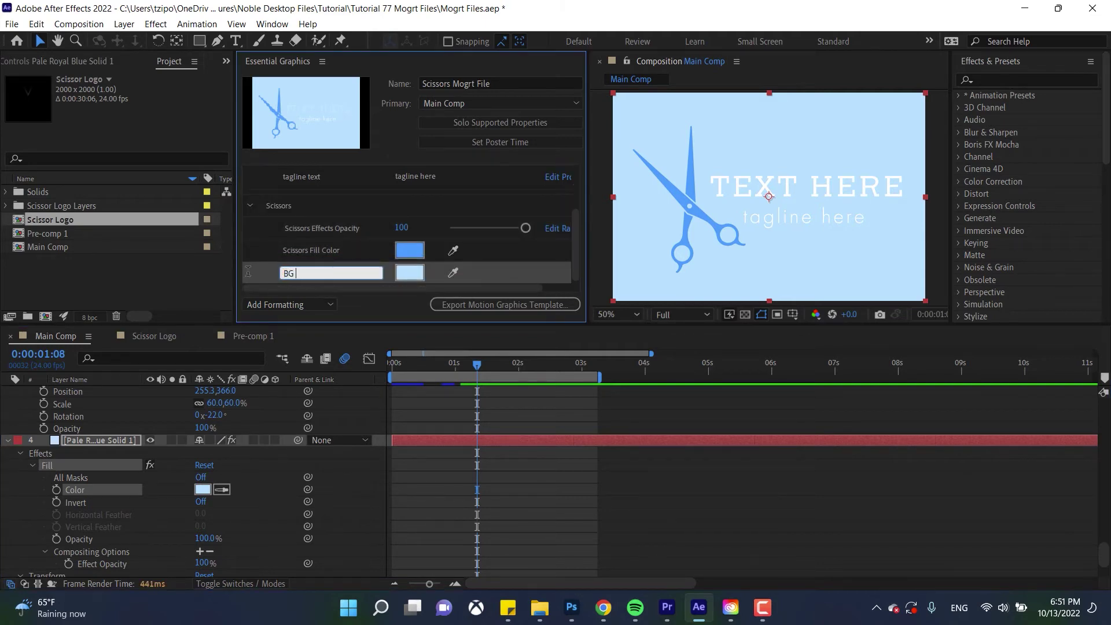
pyautogui.write('Color')
pyautogui.press('Return')
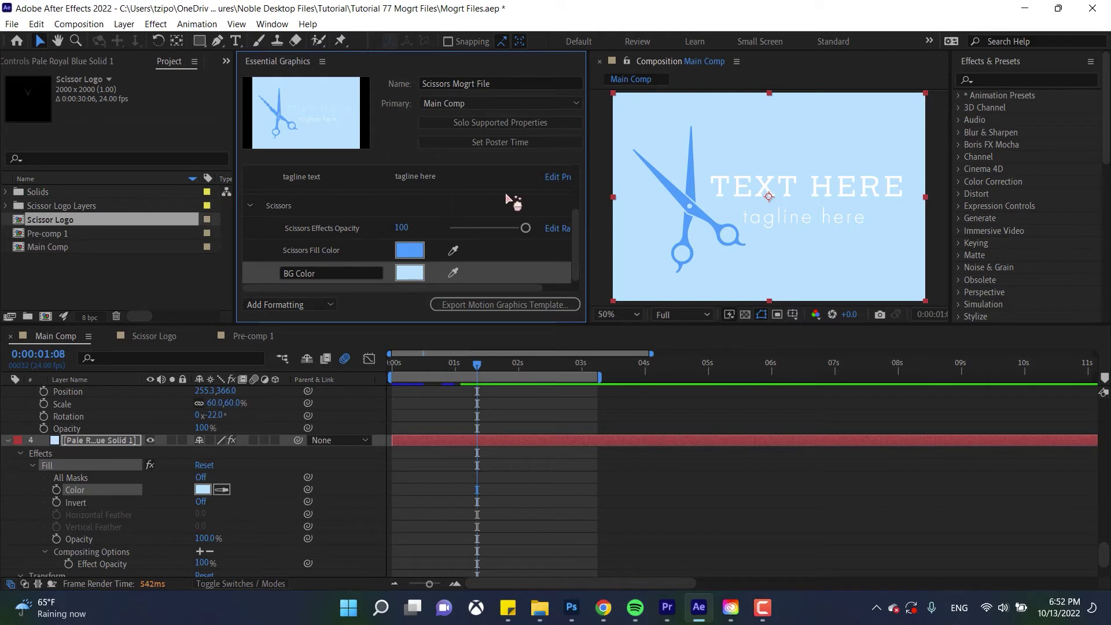
pyautogui.click(477, 304)
# Save the project and export the template to Noble Desktop AE with keyword Scissors
pyautogui.click(582, 320)
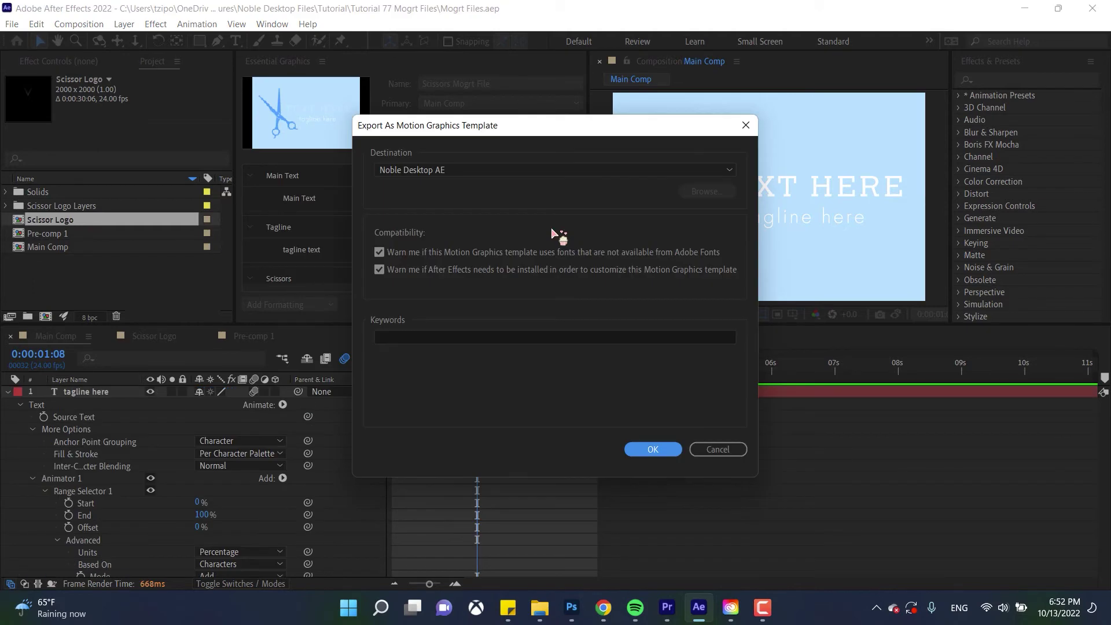
pyautogui.click(708, 174)
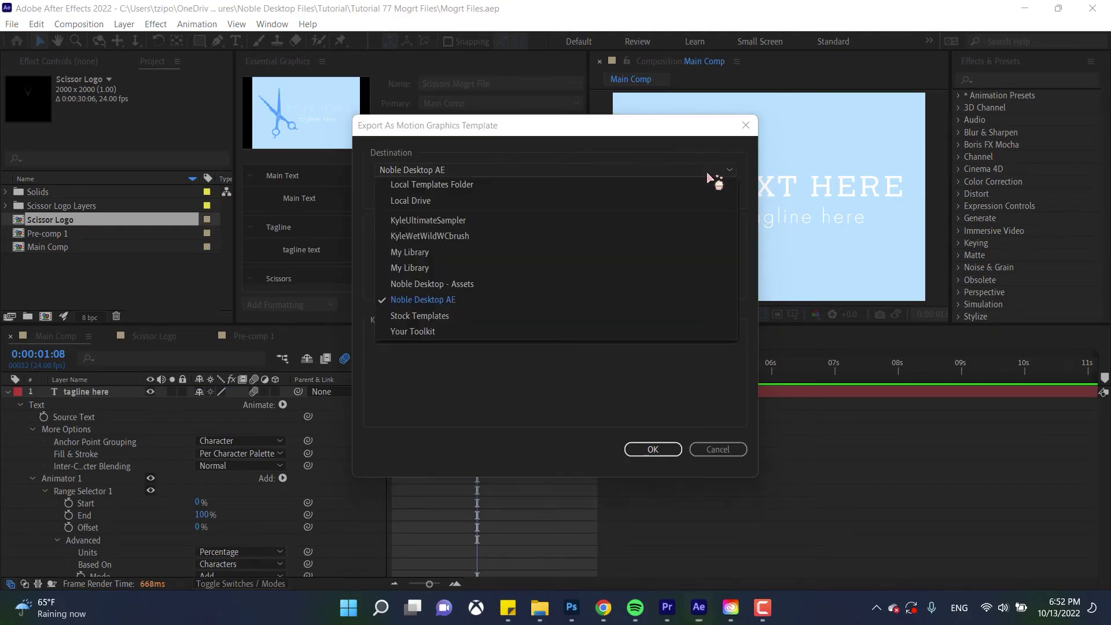
pyautogui.click(469, 304)
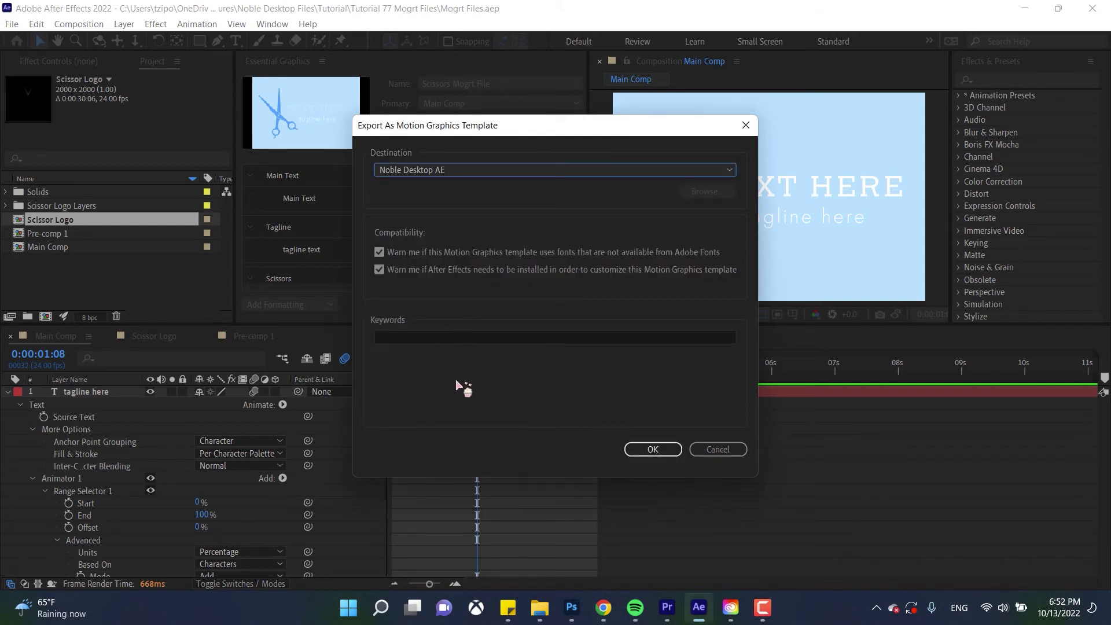
pyautogui.click(490, 337)
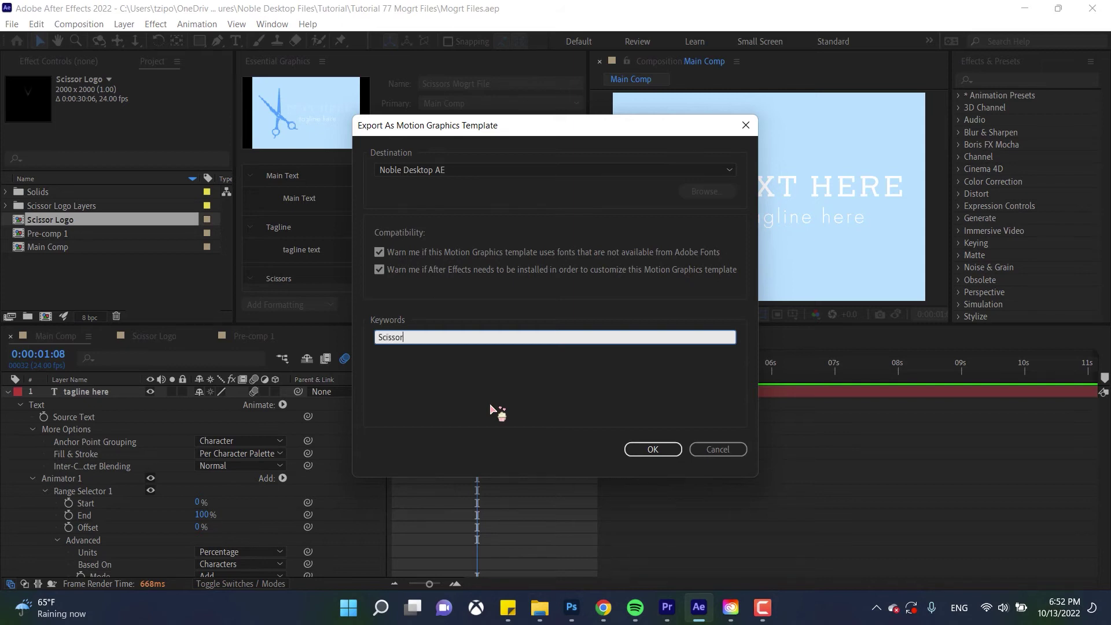
pyautogui.press('Return')
pyautogui.press('Return')
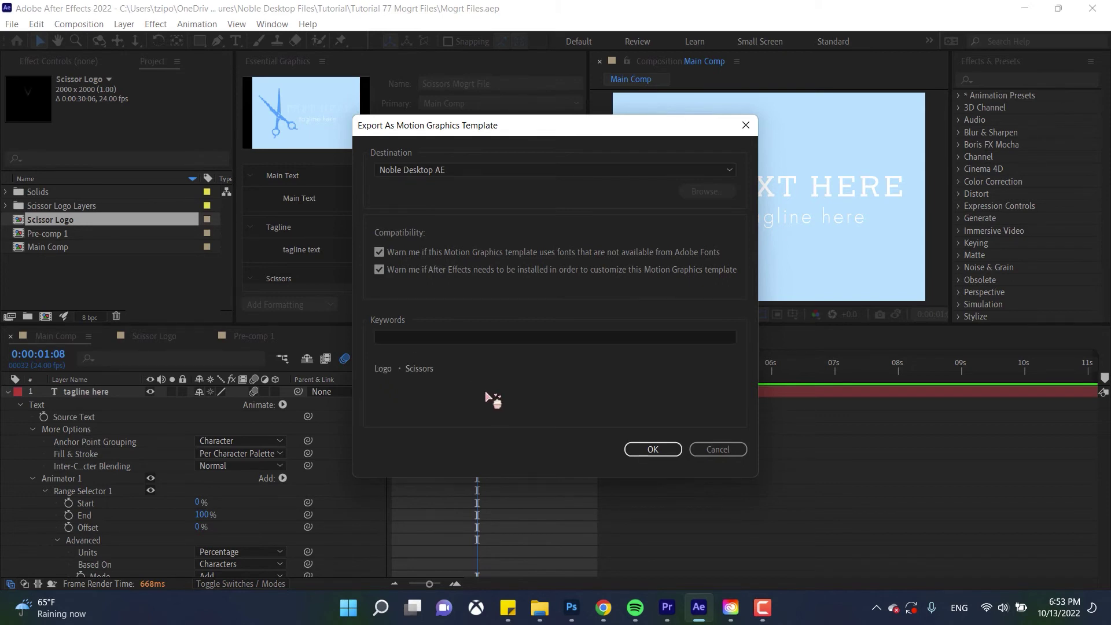
pyautogui.click(654, 450)
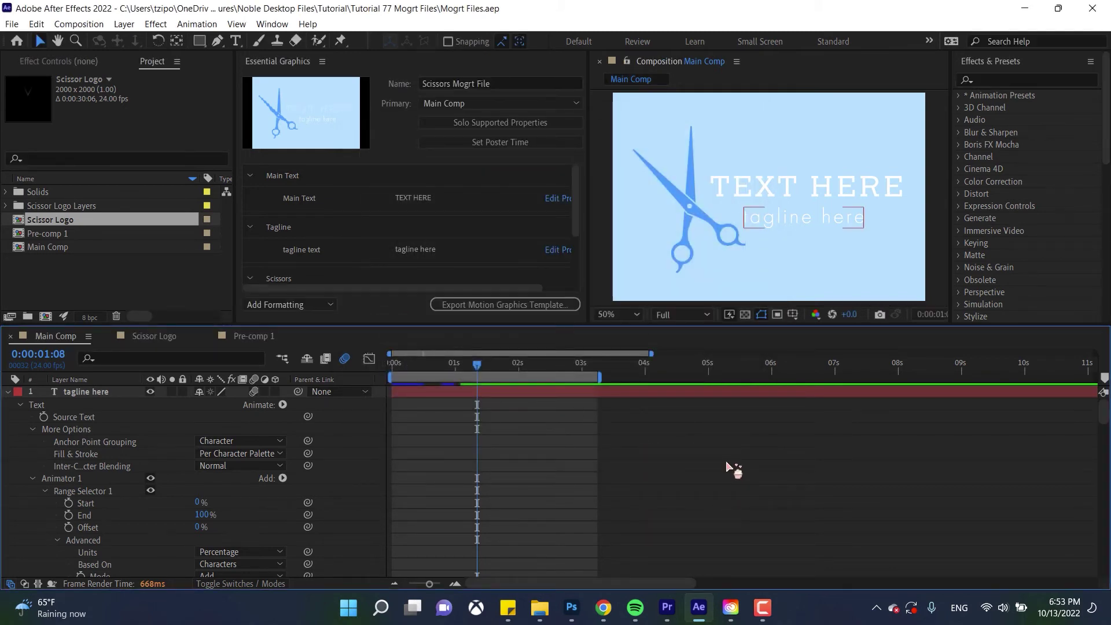
# Switch to Premiere Pro and show its Essential Graphics panel
pyautogui.click(668, 608)
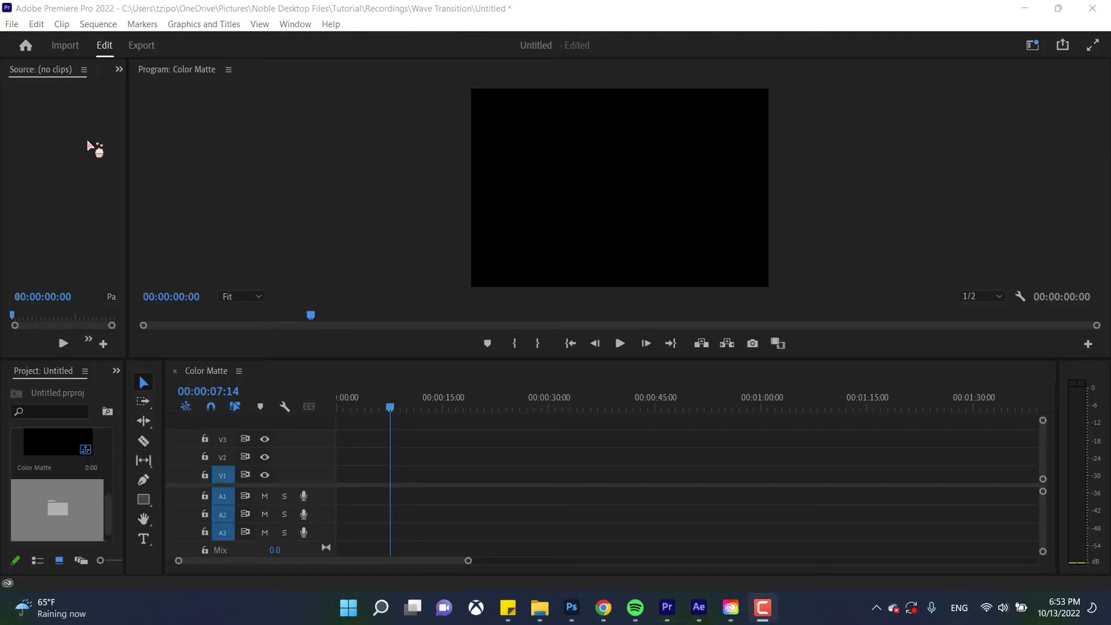
pyautogui.click(305, 81)
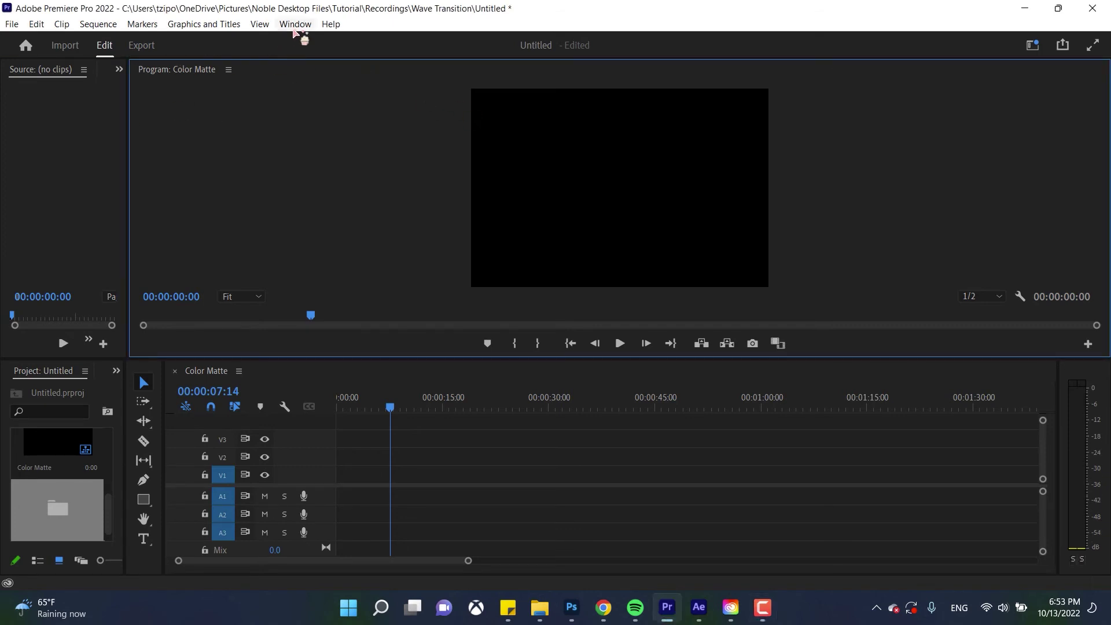
pyautogui.click(295, 24)
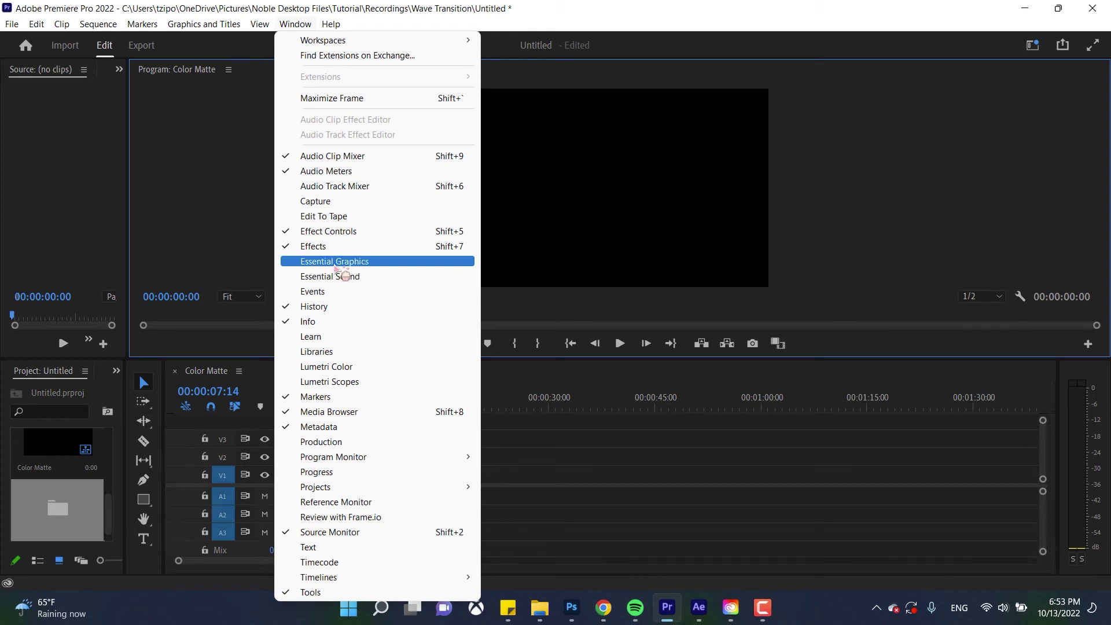
pyautogui.click(334, 262)
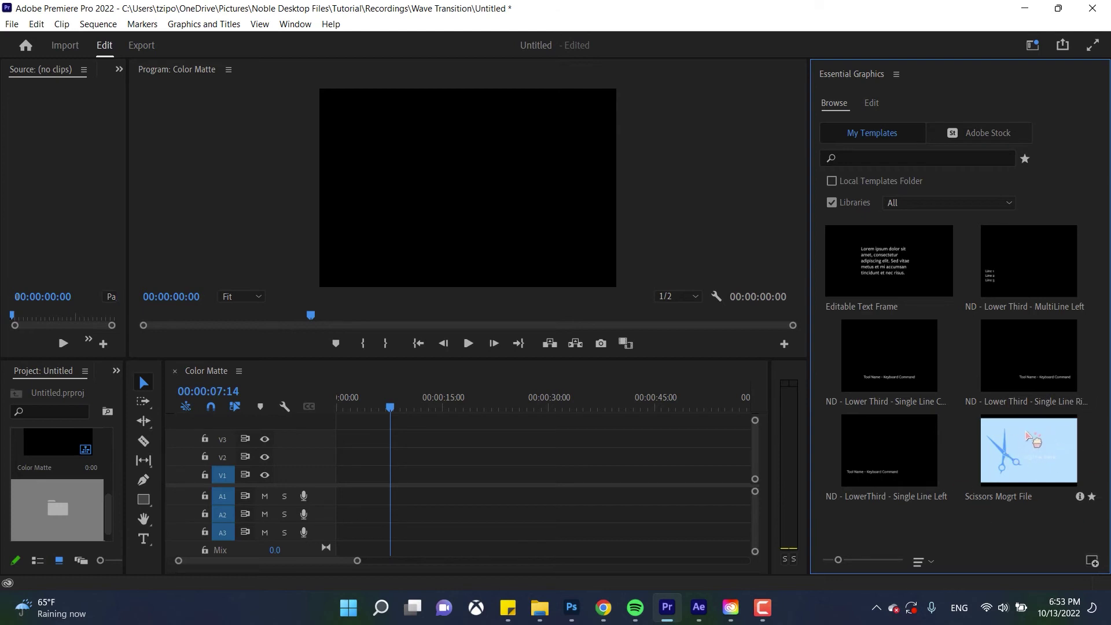
# Search templates for 'scissors' and place Scissors Mogrt File on track V2
pyautogui.click(947, 159)
pyautogui.write('scissors')
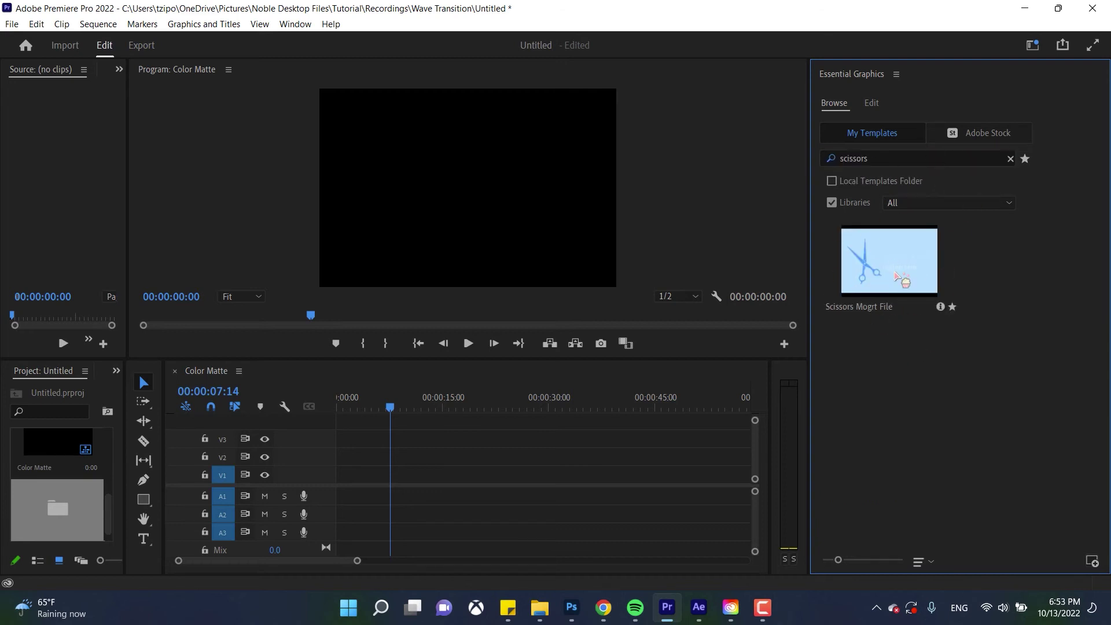
pyautogui.moveTo(901, 285); pyautogui.dragTo(338, 461)
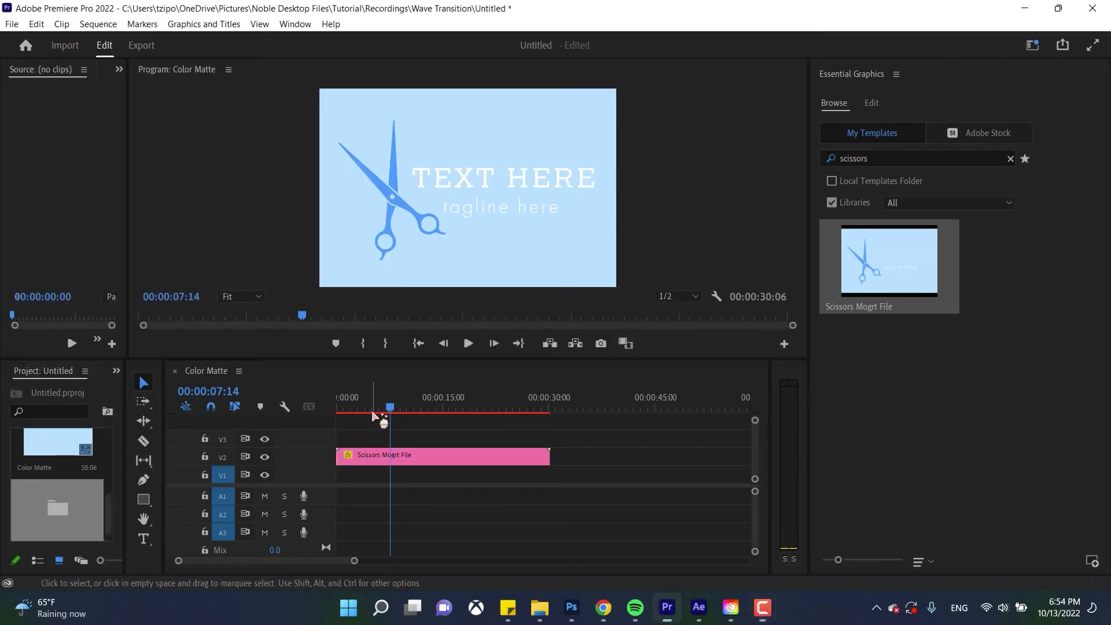
# Preview the template animation and select the Scissors Mogrt File clip to reveal its Essential Graphics properties
pyautogui.moveTo(373, 412)
pyautogui.mouseDown()
pyautogui.moveTo(336, 415)
pyautogui.moveTo(472, 415)
pyautogui.moveTo(322, 416)
pyautogui.moveTo(435, 407)
pyautogui.moveTo(360, 411)
pyautogui.moveTo(386, 410)
pyautogui.mouseUp()
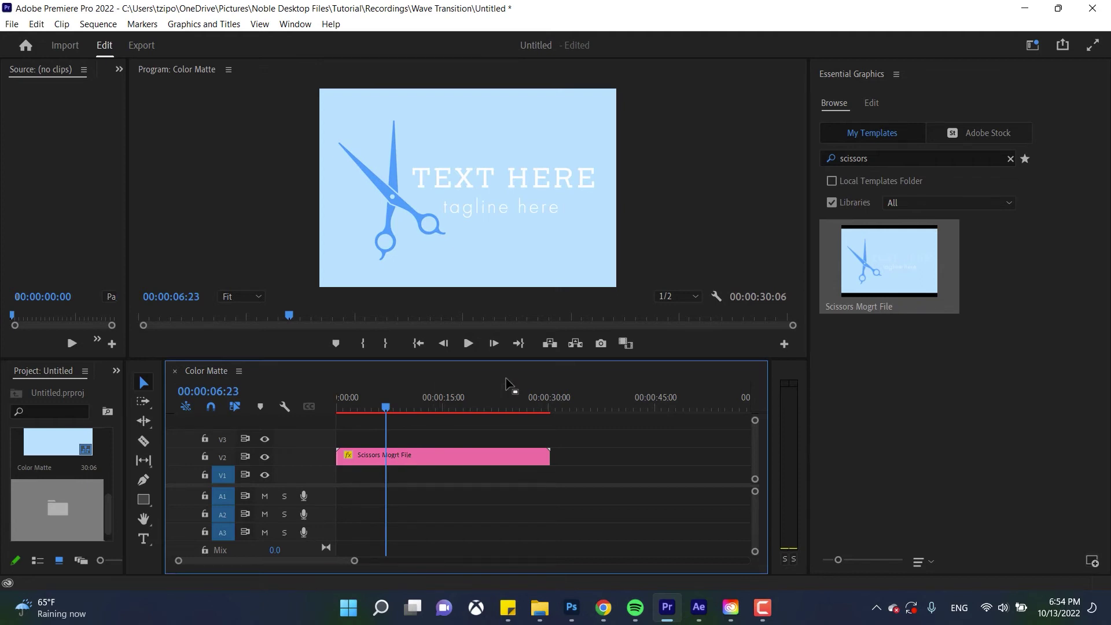
pyautogui.click(445, 459)
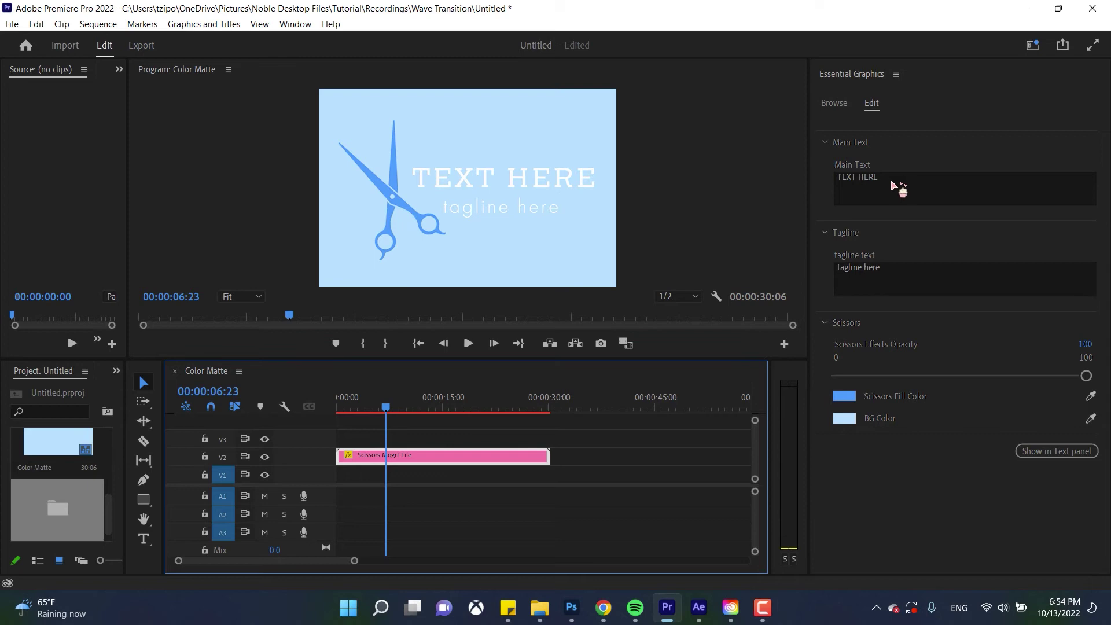
# Change the template's Main Text to BARBOB
pyautogui.click(896, 184)
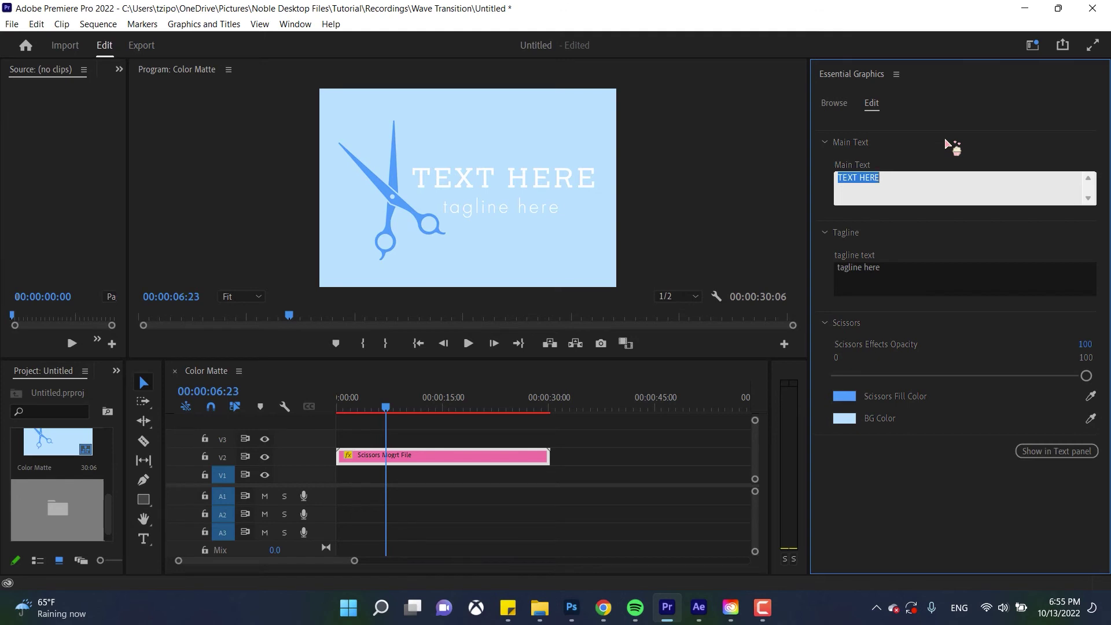
pyautogui.write('BARBER BOB')
pyautogui.click(913, 234)
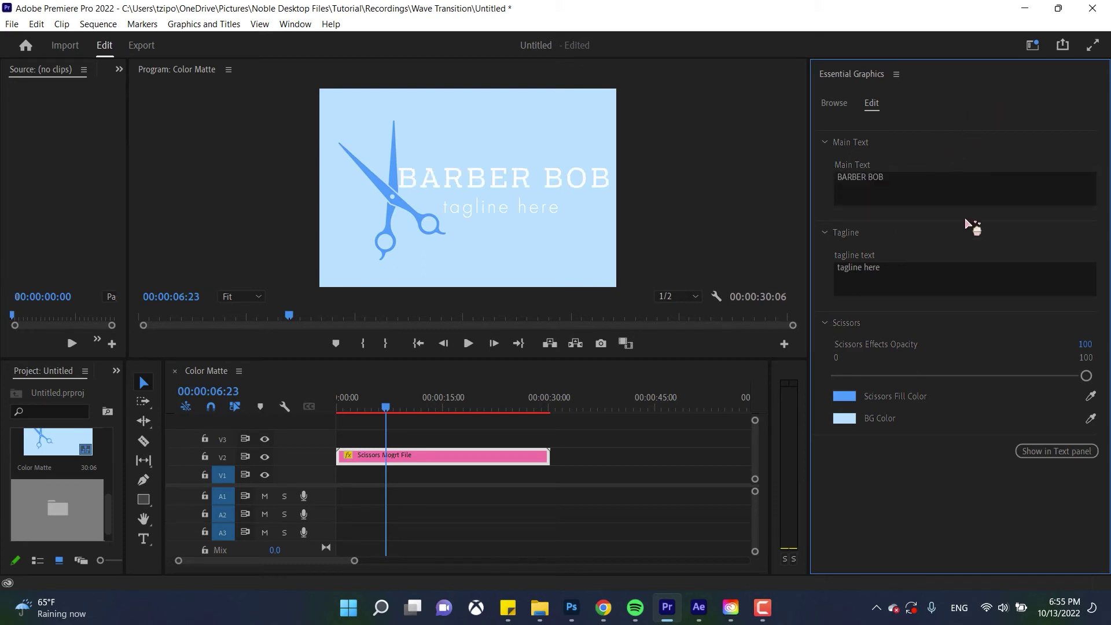
pyautogui.click(897, 180)
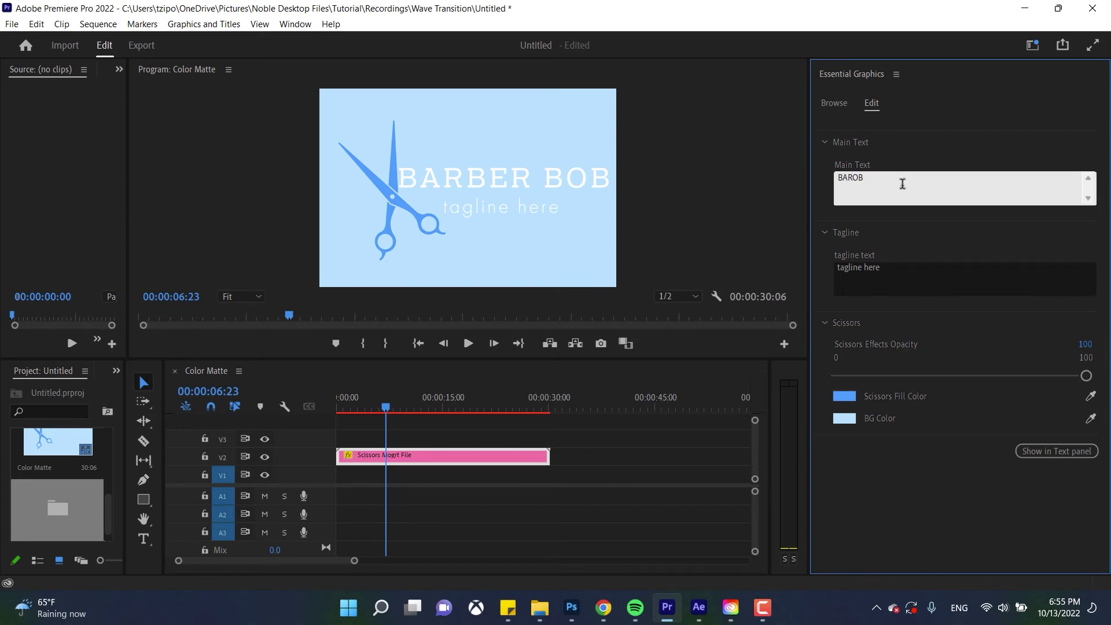
pyautogui.press('BackSpace')
pyautogui.click(909, 233)
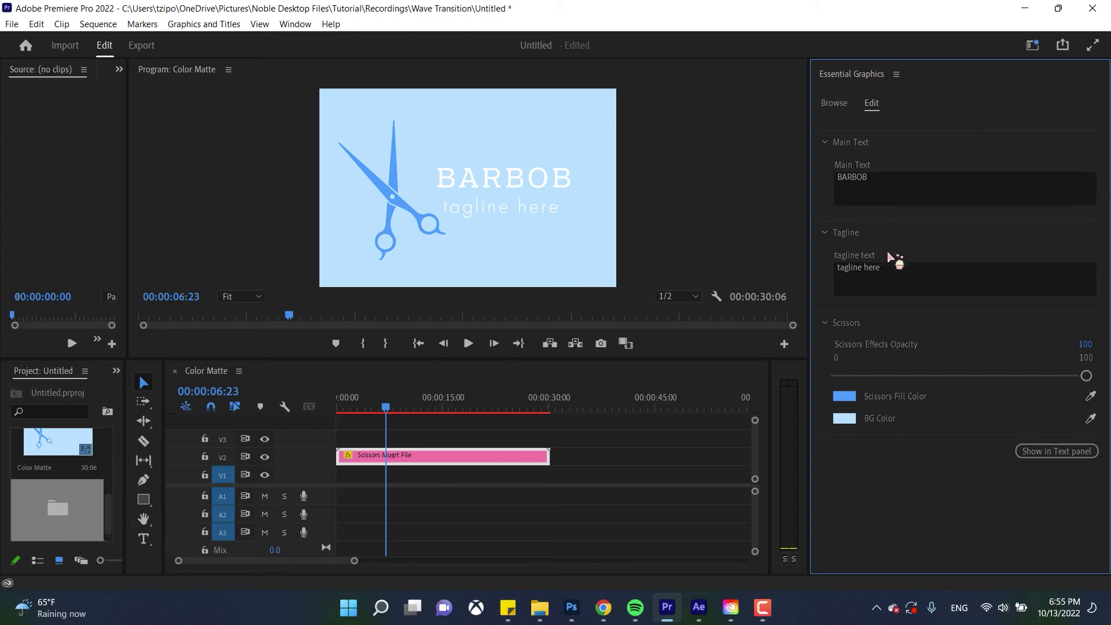
# Replace the tagline text with 'cut yo hair'
pyautogui.click(897, 272)
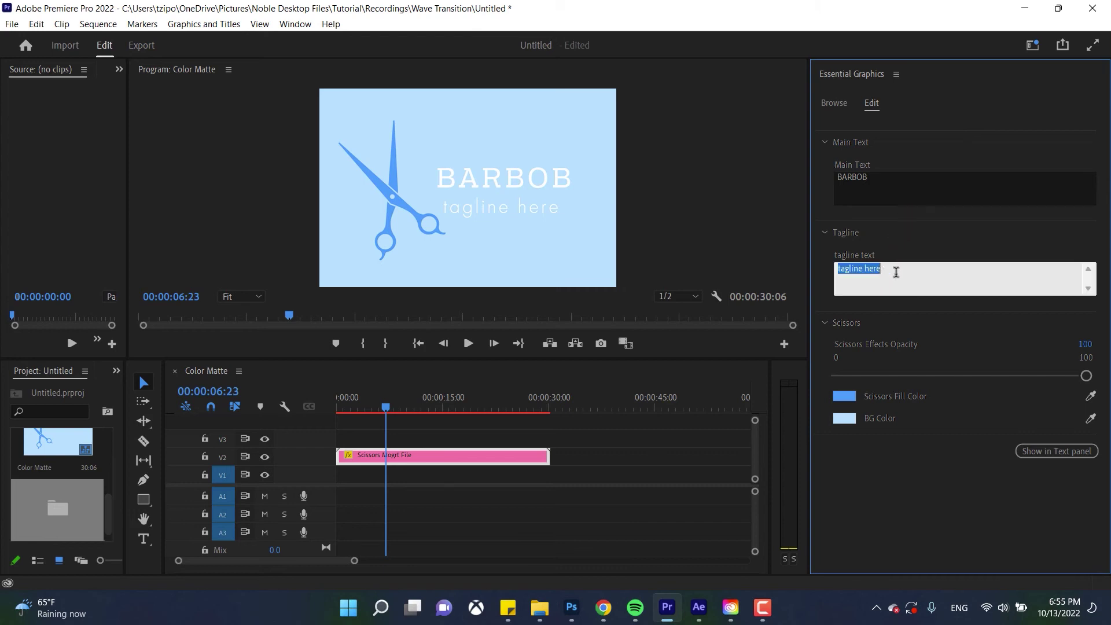
pyautogui.write('cut yo hair')
pyautogui.click(933, 242)
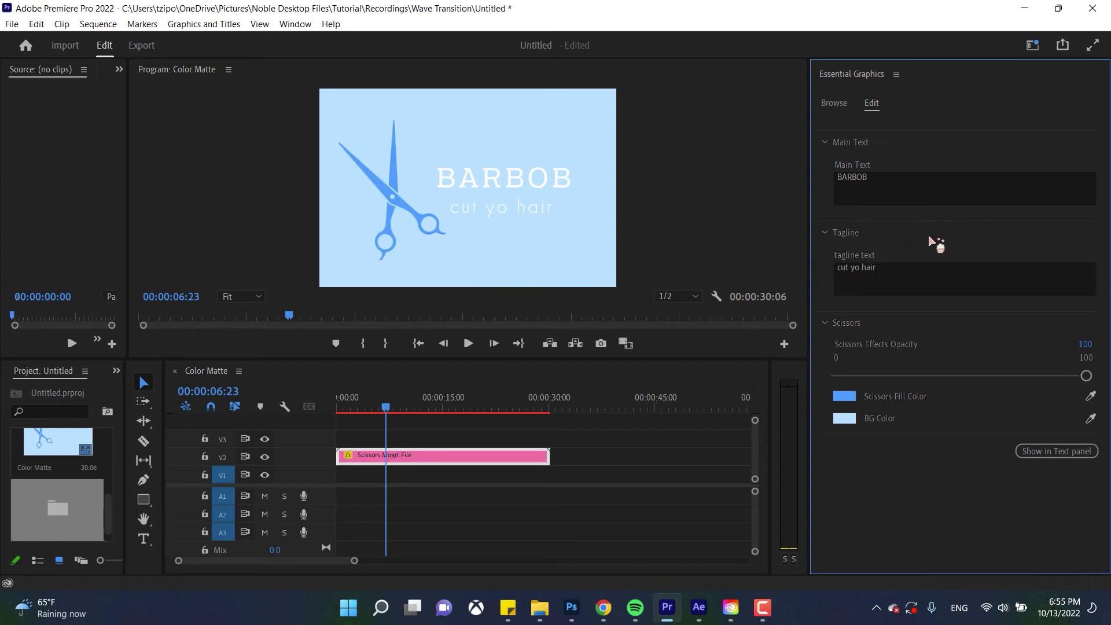
# Lower the Scissors Effects Opacity to 50 so the scissors appear faded
pyautogui.click(900, 376)
pyautogui.moveTo(900, 375); pyautogui.dragTo(962, 385)
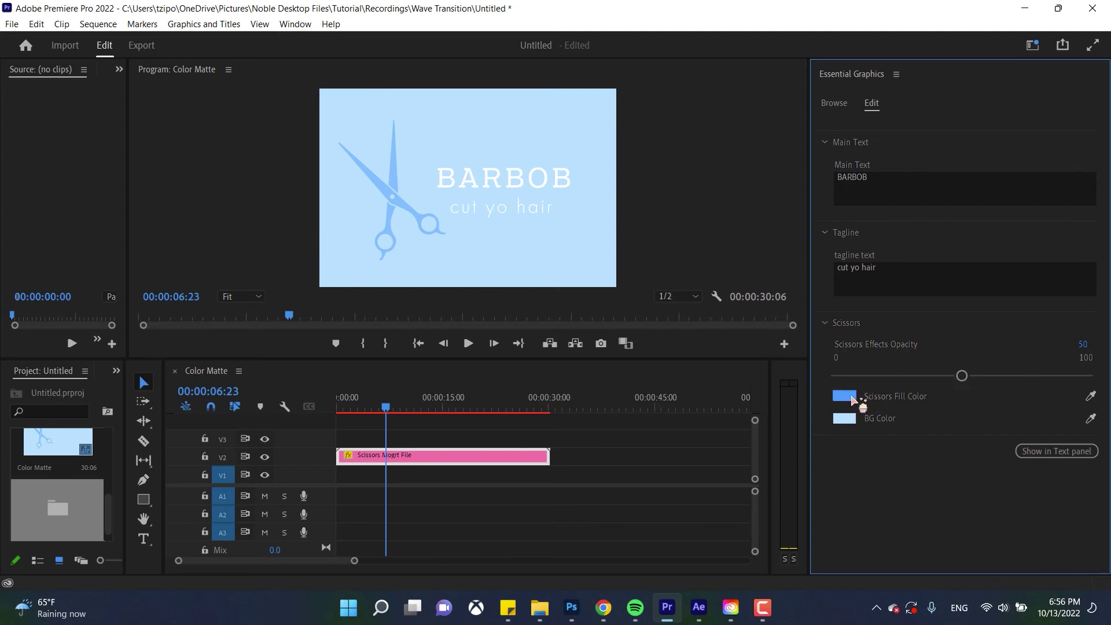
# Set the Scissors Fill Color to the pinkish red FF3D64
pyautogui.click(850, 400)
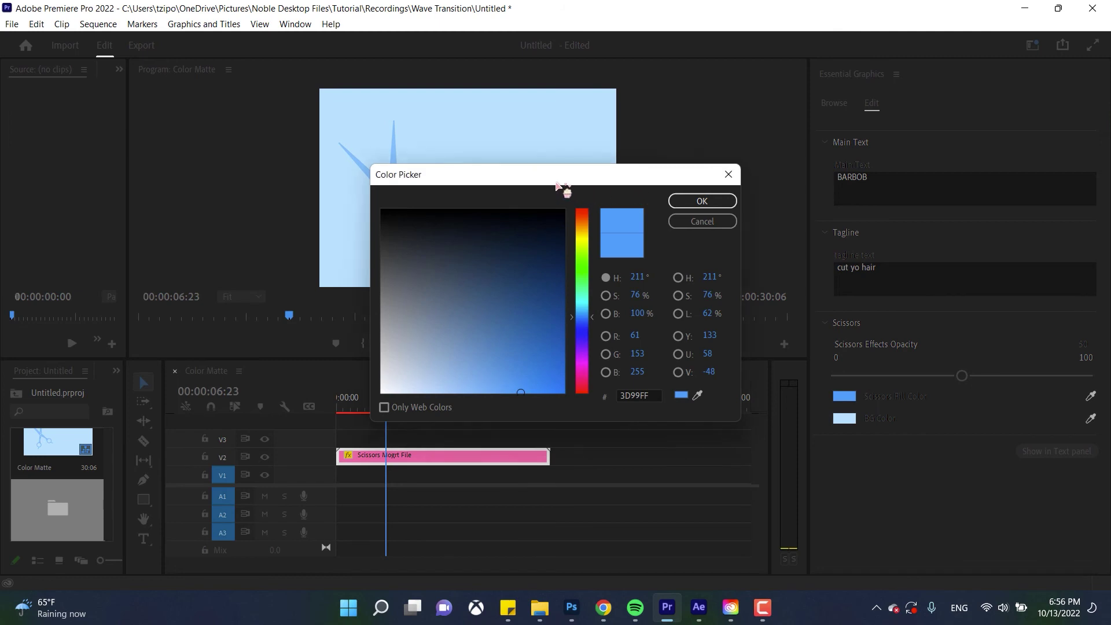
pyautogui.moveTo(697, 177); pyautogui.dragTo(911, 174)
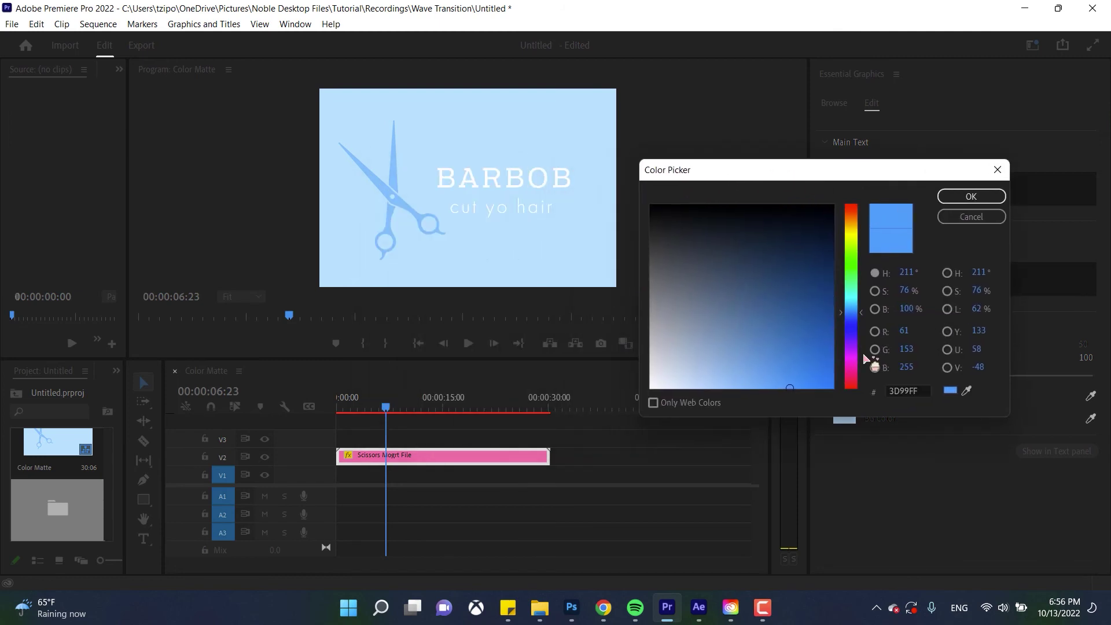
pyautogui.click(855, 384)
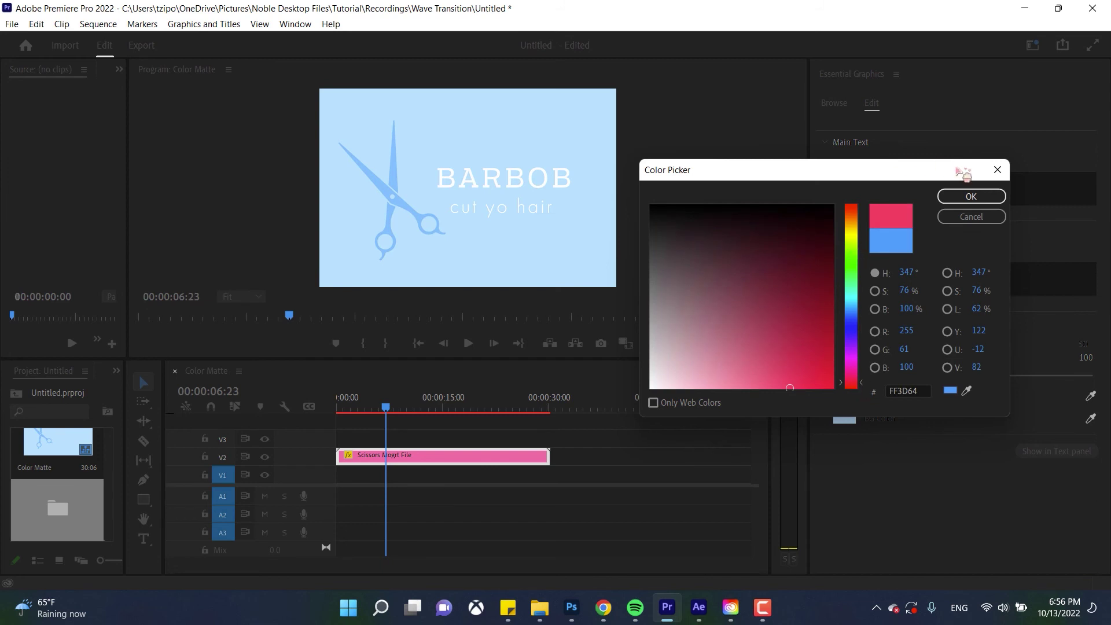
pyautogui.click(948, 196)
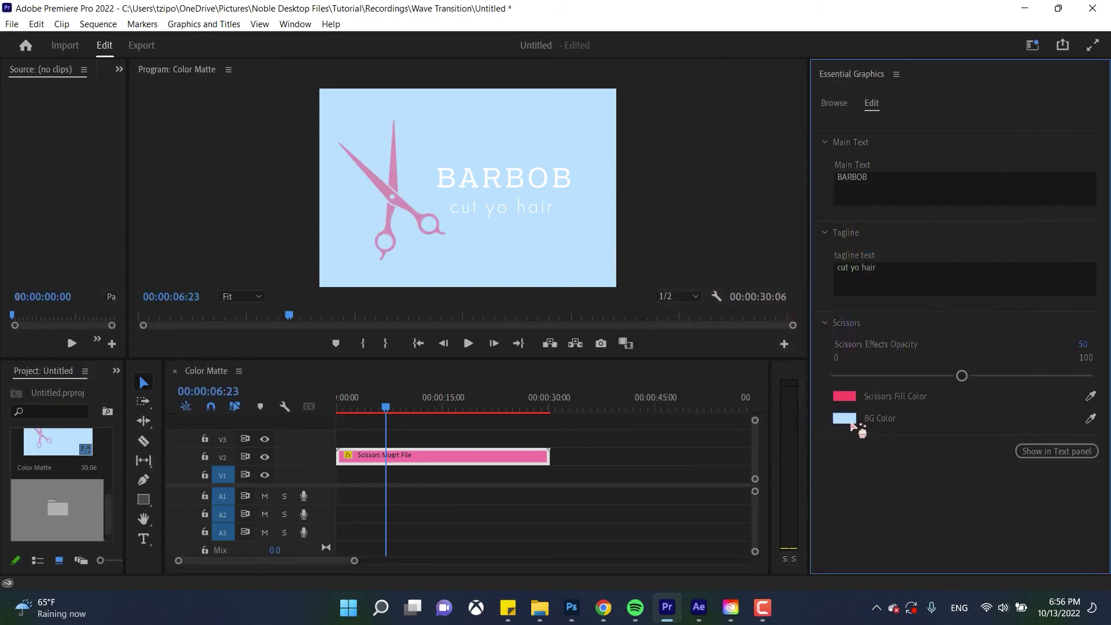
# Set the BG Color to the dark brownish grey 4E4343
pyautogui.click(850, 424)
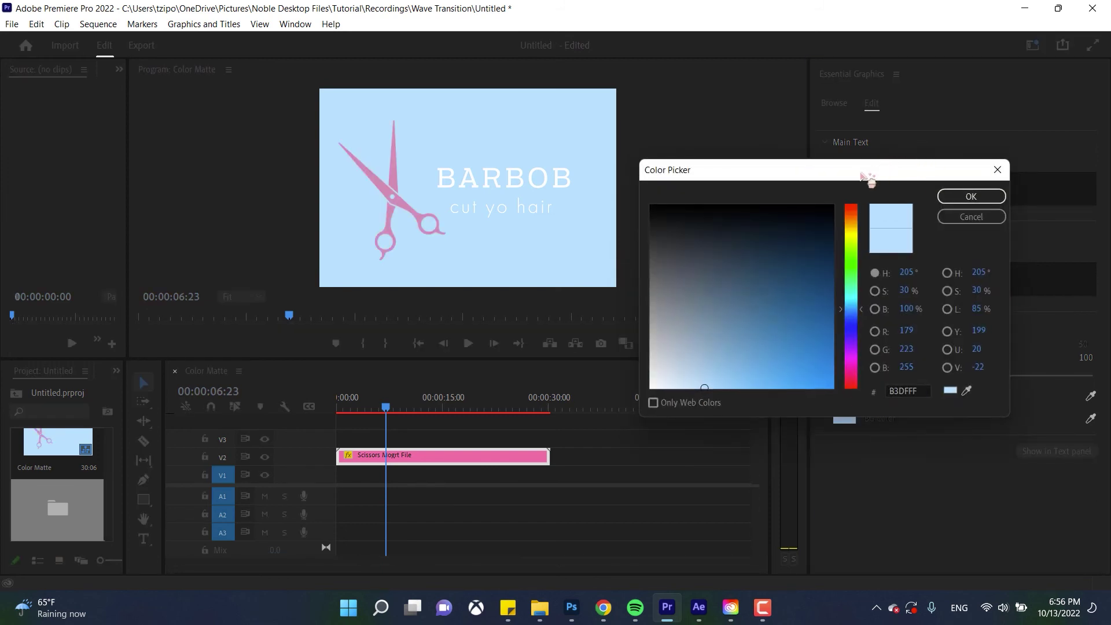
pyautogui.moveTo(868, 173); pyautogui.dragTo(889, 121)
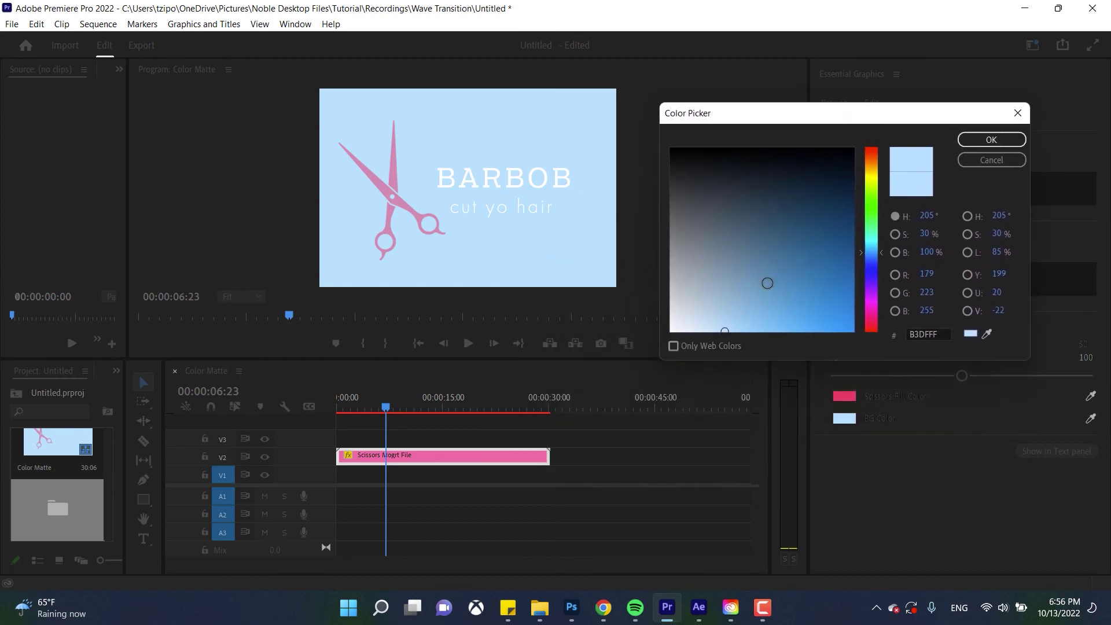
pyautogui.click(880, 332)
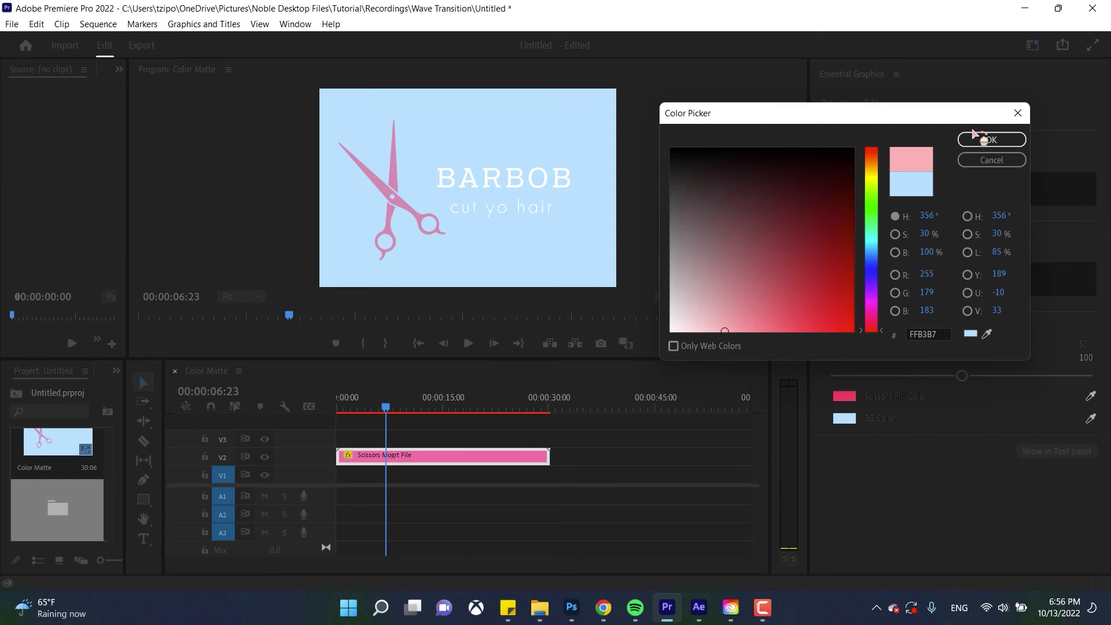
pyautogui.click(987, 140)
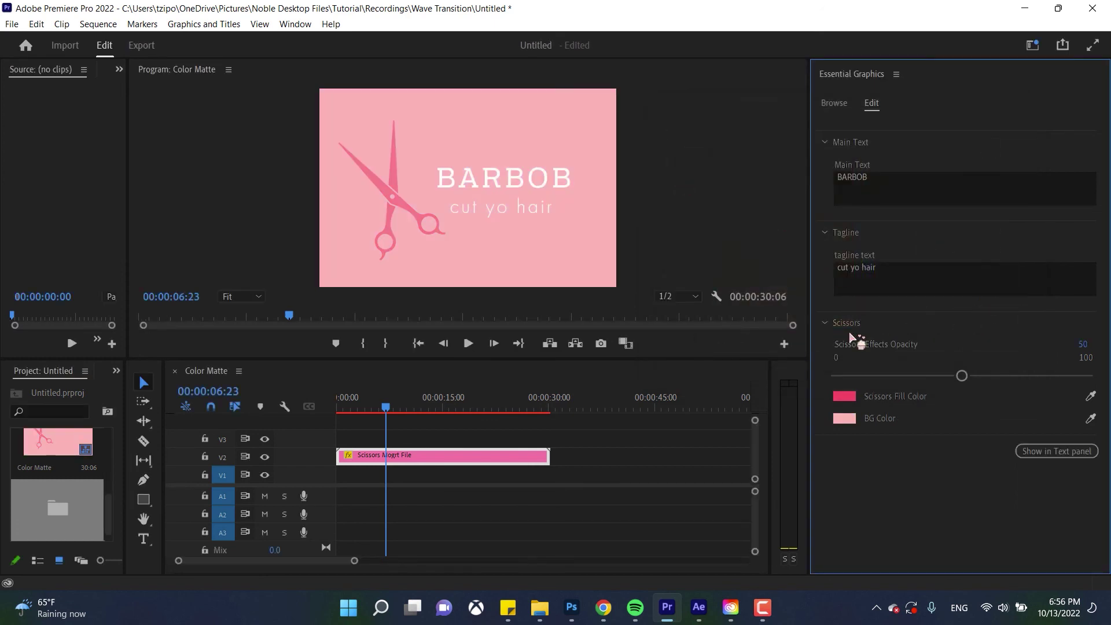
pyautogui.click(844, 418)
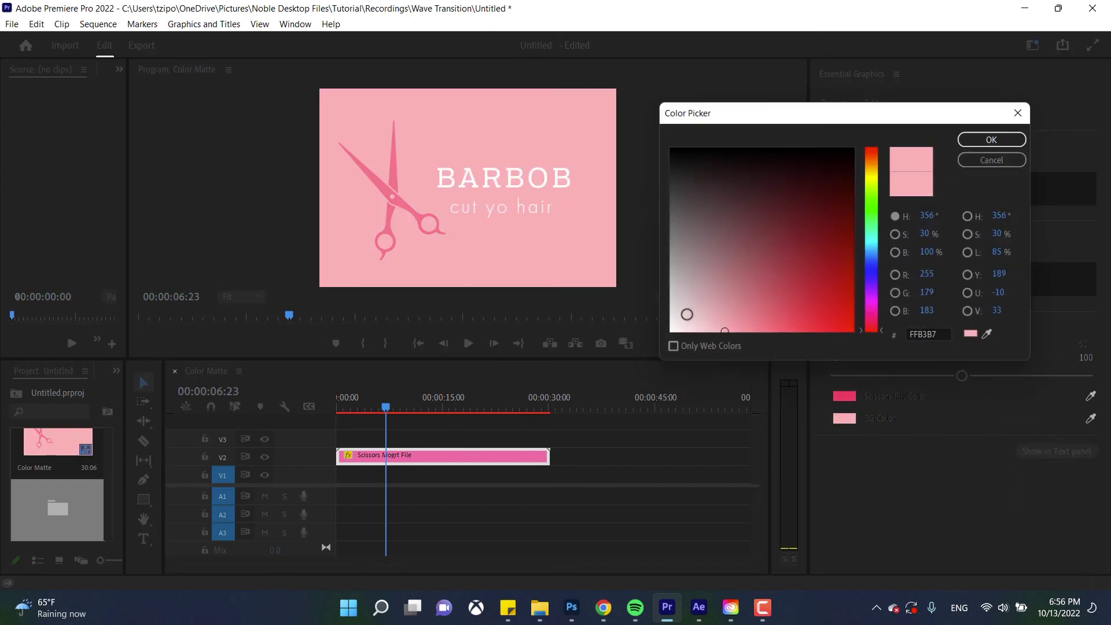
pyautogui.click(689, 331)
pyautogui.click(991, 145)
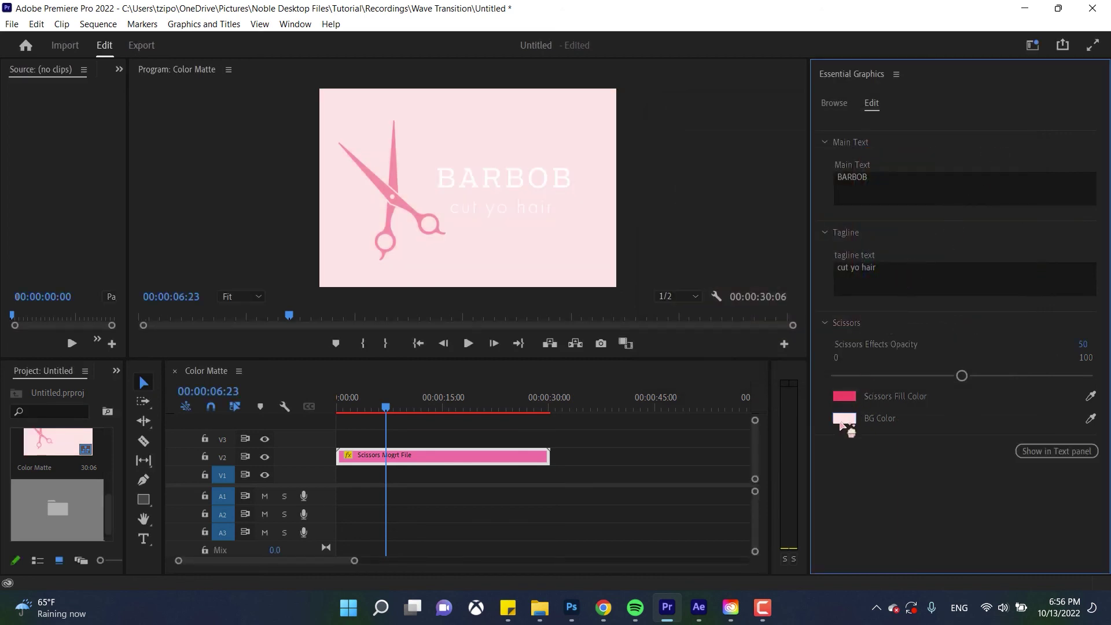
pyautogui.click(845, 418)
pyautogui.moveTo(763, 249)
pyautogui.mouseDown()
pyautogui.moveTo(751, 188)
pyautogui.moveTo(699, 203)
pyautogui.mouseUp()
pyautogui.click(986, 144)
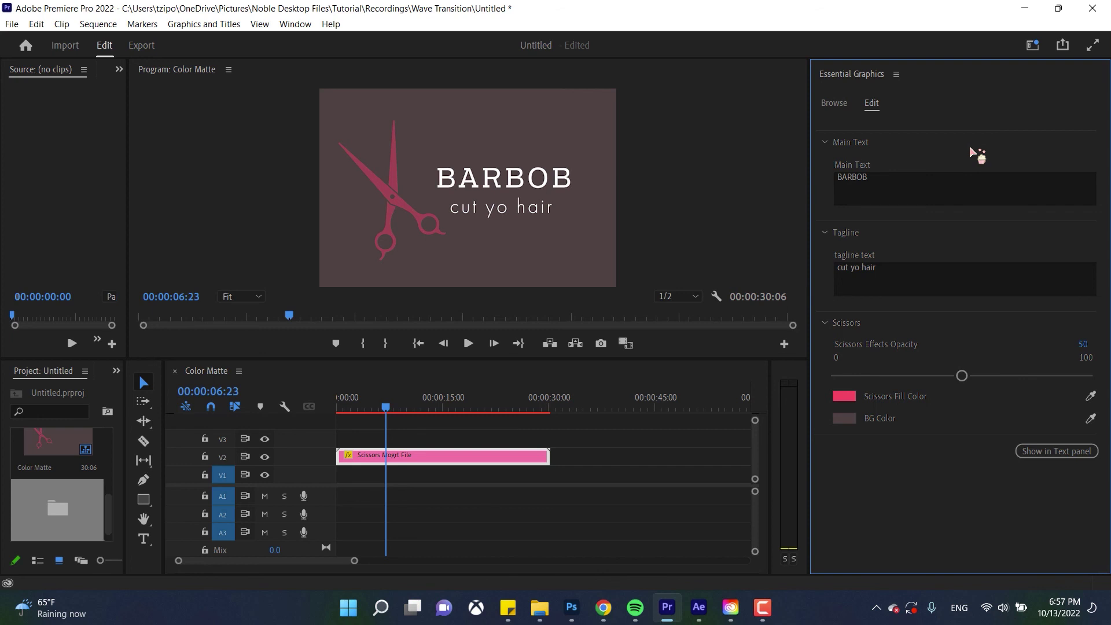
# Switch from Premiere Pro back to After Effects with Alt+Tab
pyautogui.hotkey('alt', 'Tab')
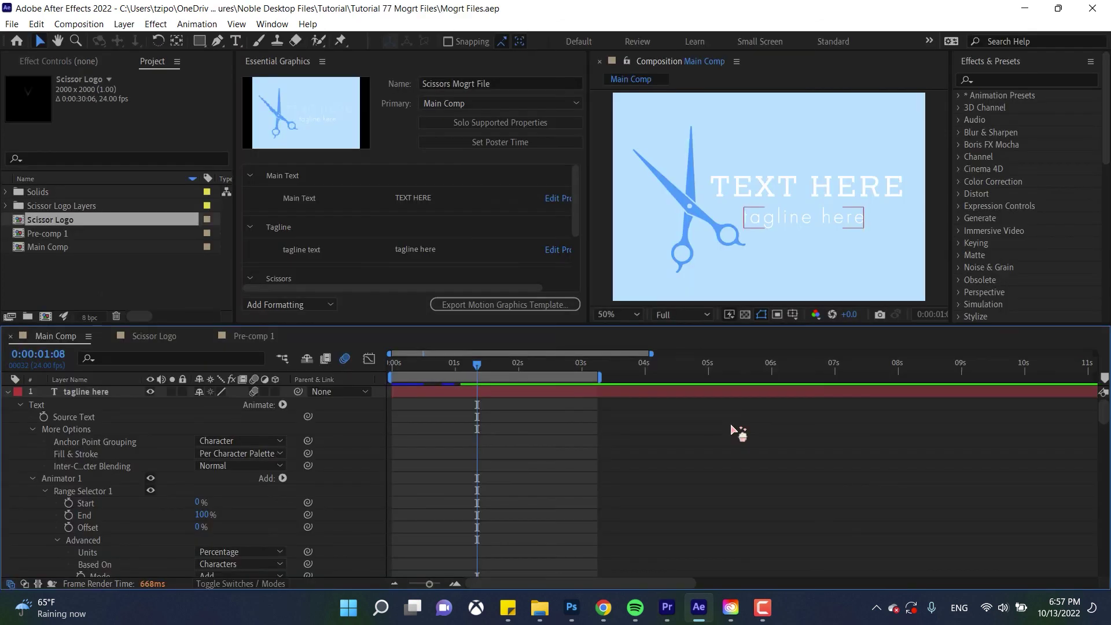